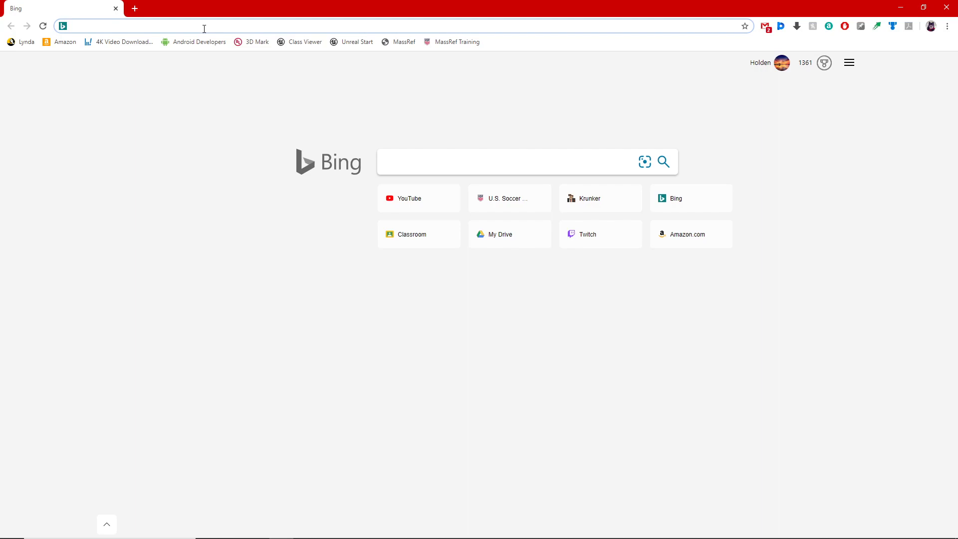
- Search Bing for 'msi afterburner' from the Chrome address bar
type("msi af")
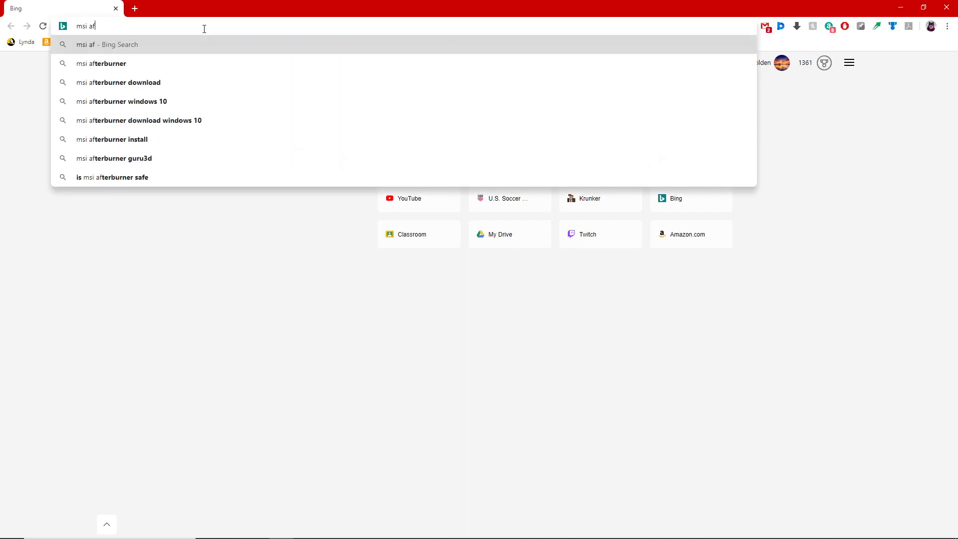
type("terburner")
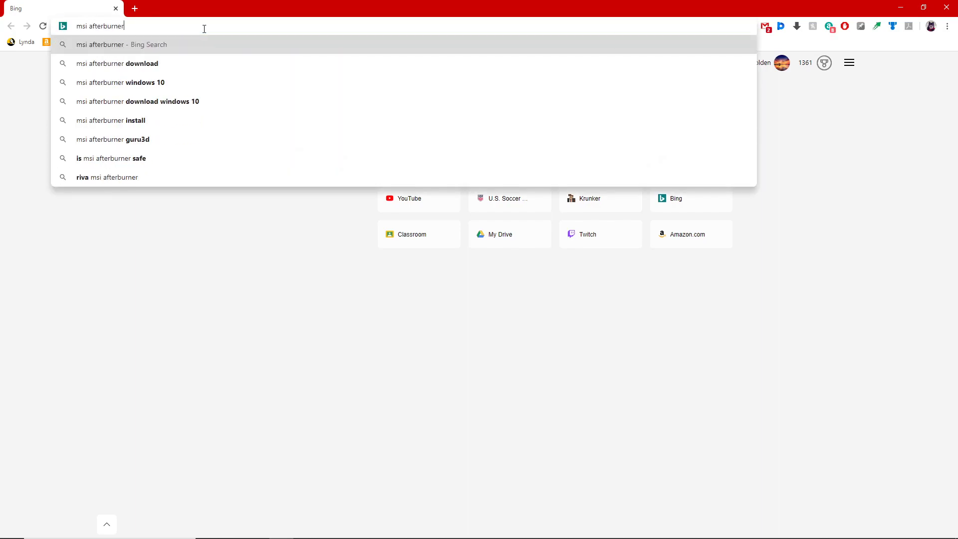
key("Return")
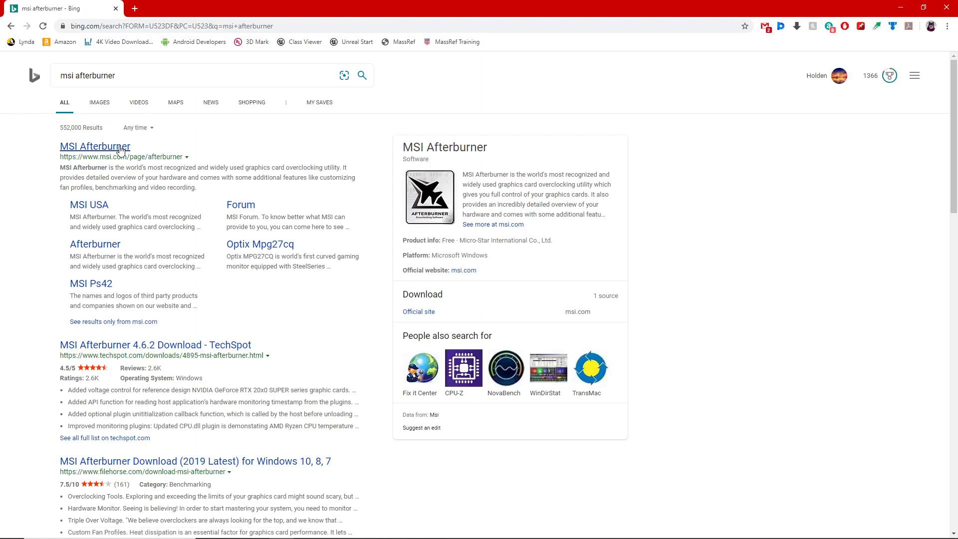
- Open the official MSI Afterburner page and accept its cookies
left_click(120, 147)
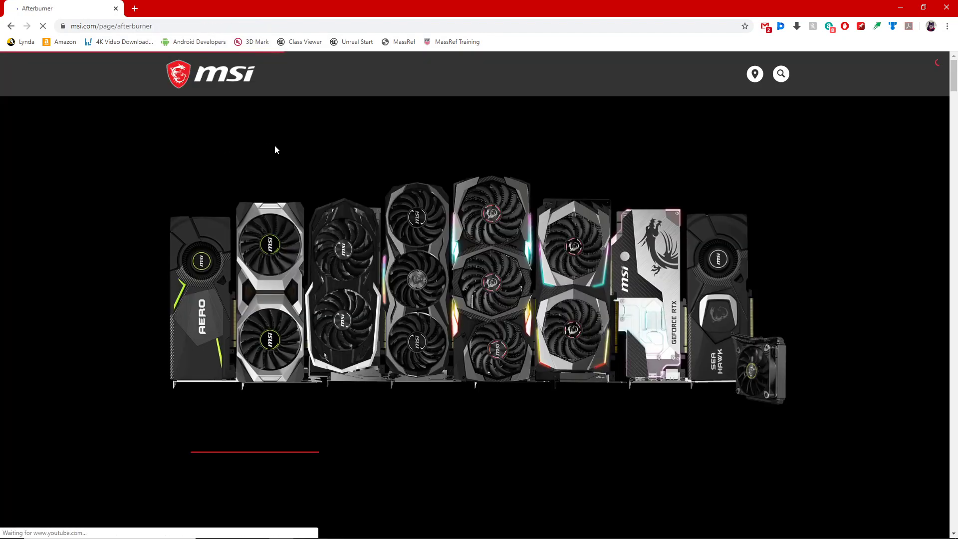
scroll(283, 241, "down", 6)
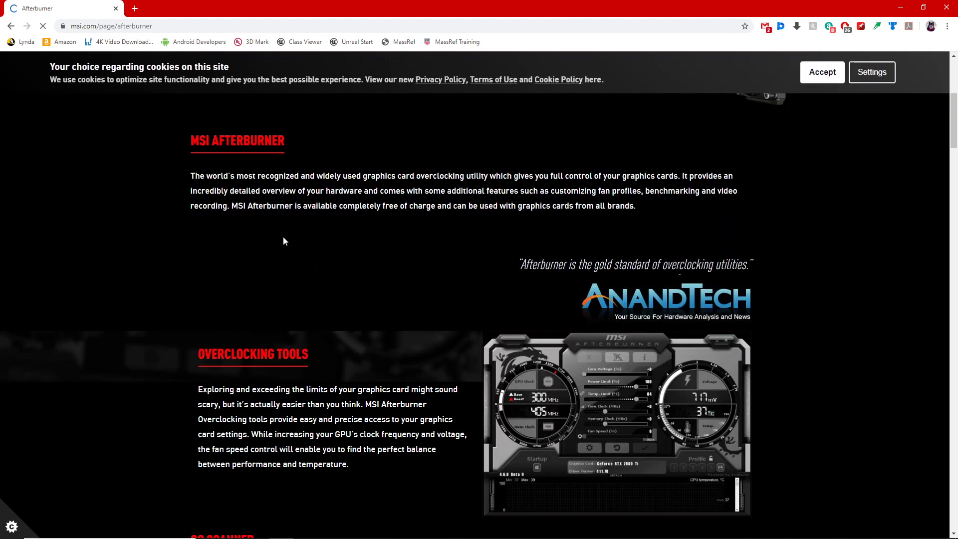
scroll(285, 239, "down", 5)
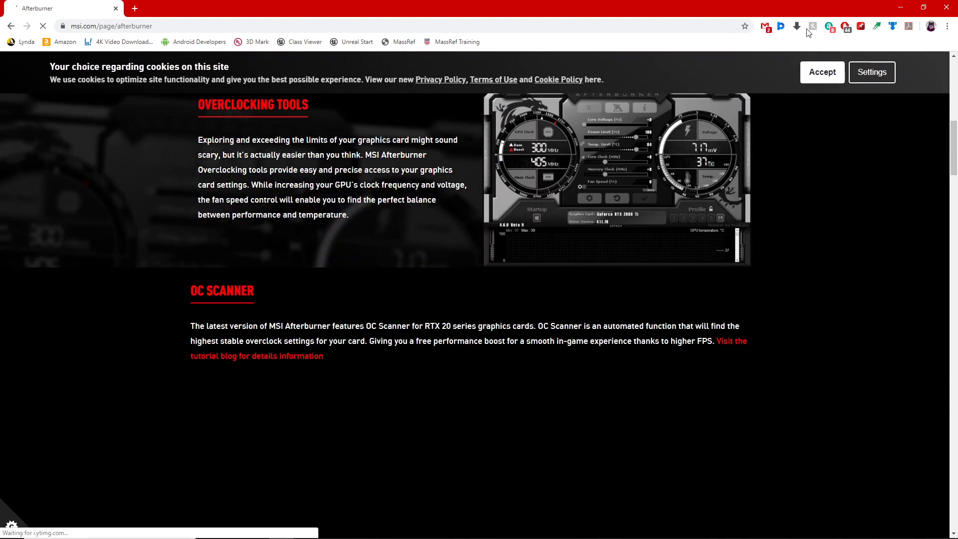
left_click(822, 72)
scroll(423, 334, "down", 10)
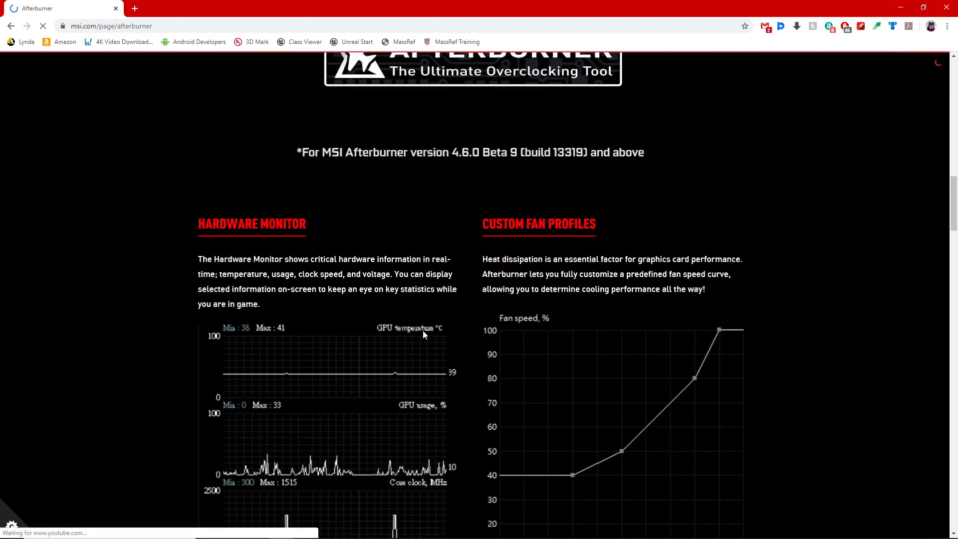
scroll(423, 329, "down", 14)
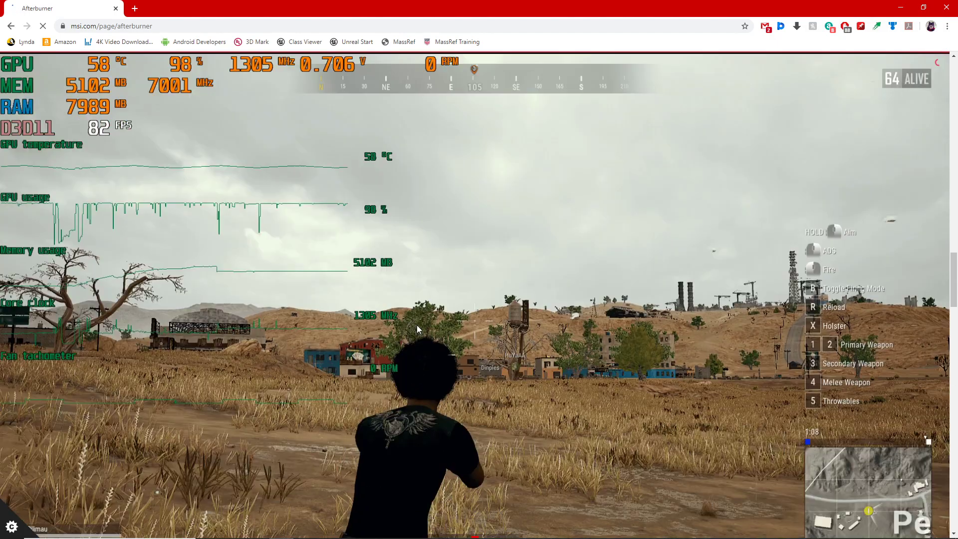
scroll(417, 328, "down", 18)
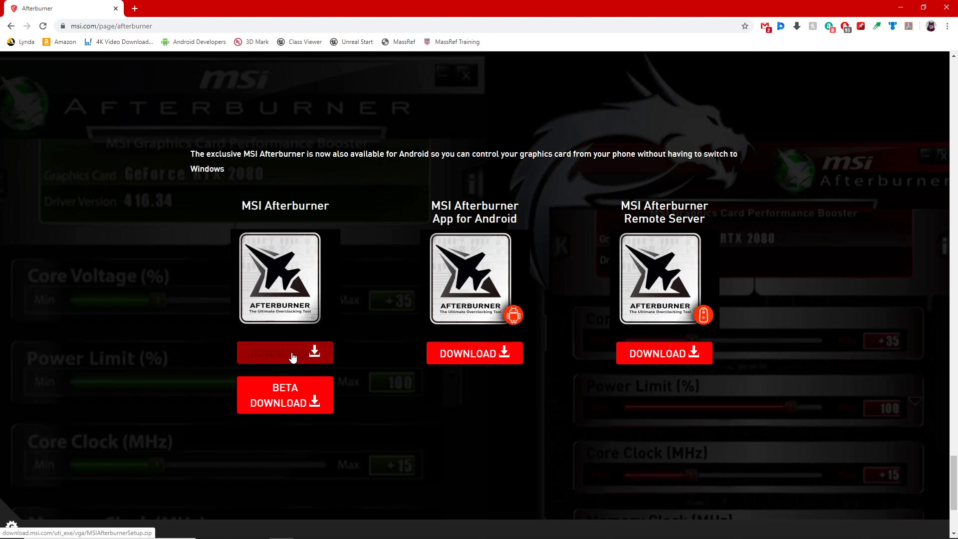
- Download MSIAfterburnerSetup (1).zip (48.1 MB) and show it in its folder
left_click(293, 357)
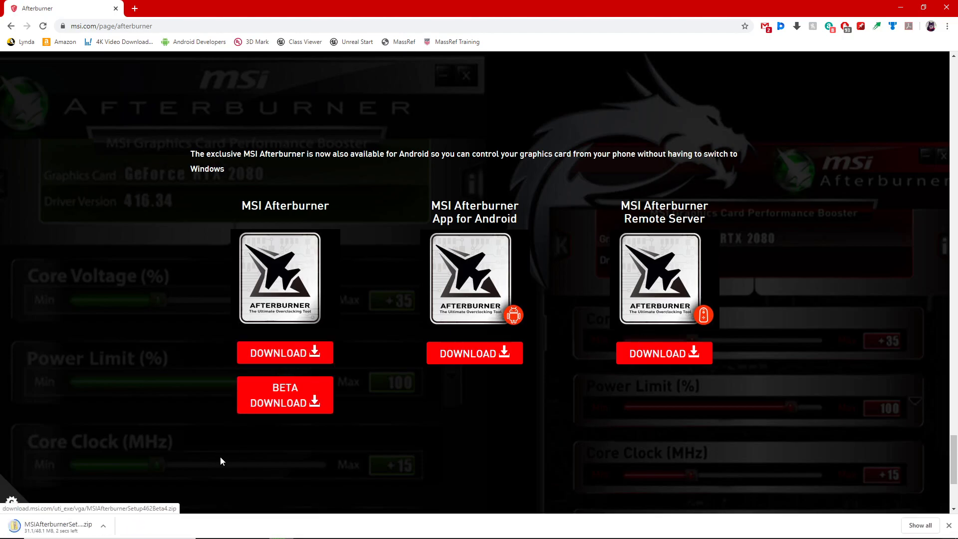
left_click(104, 528)
left_click(137, 496)
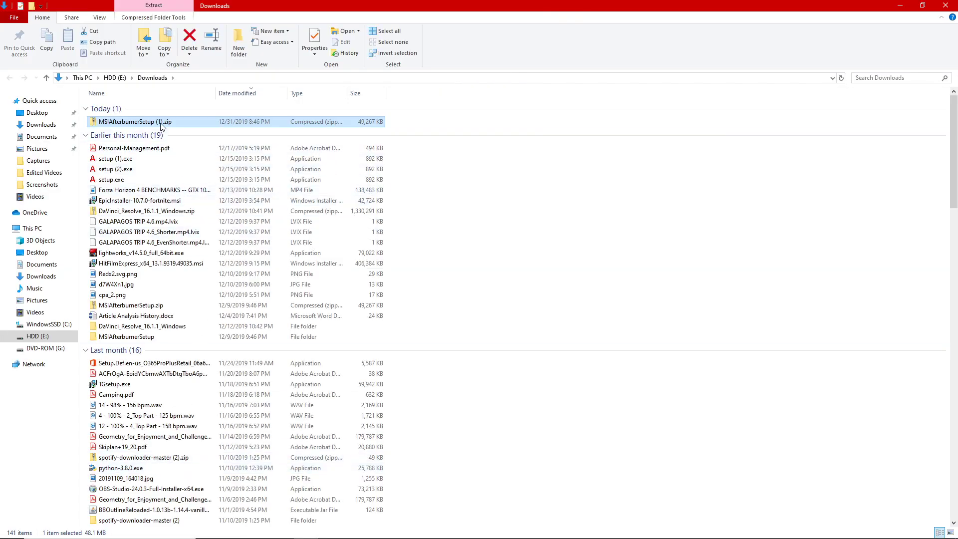
- Extract MSIAfterburnerSetup (1).zip into its suggested folder
right_click(161, 127)
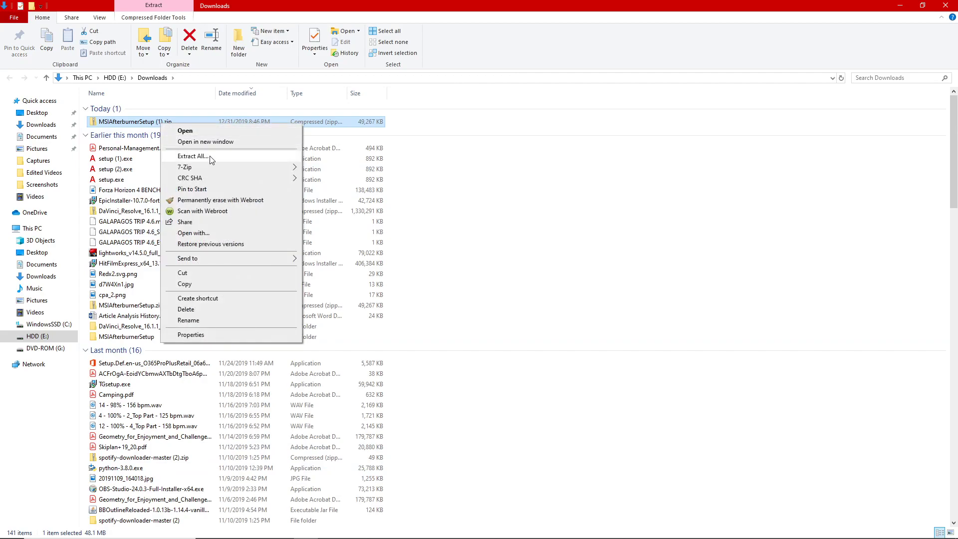
left_click(192, 157)
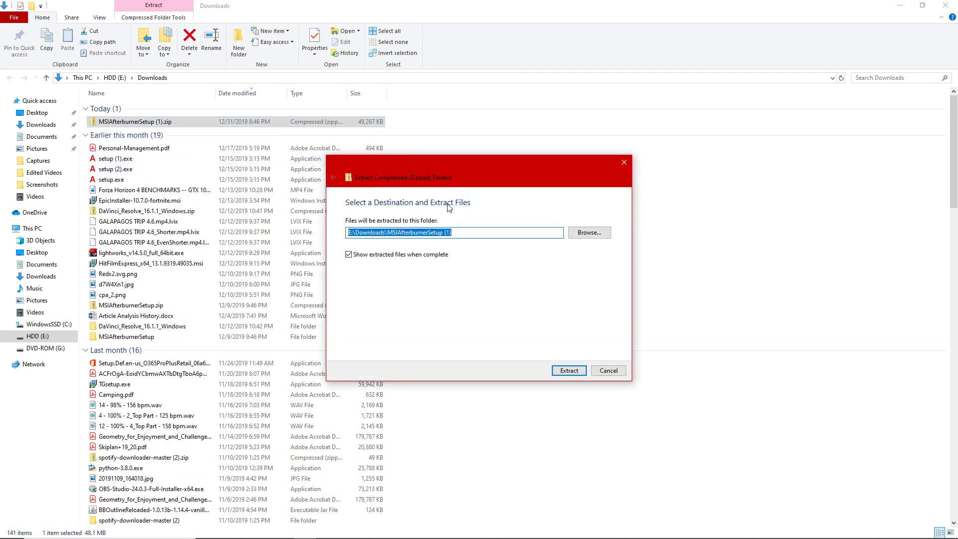
left_click(572, 373)
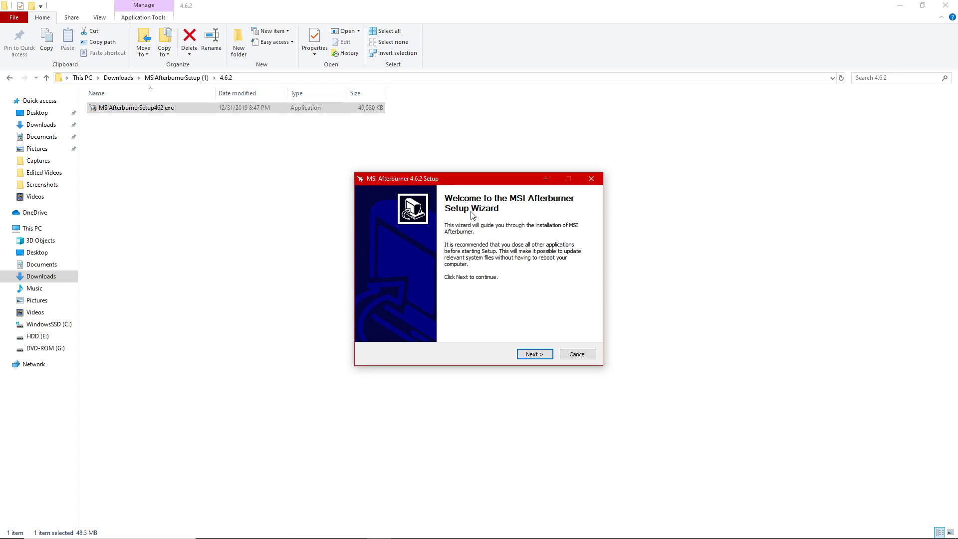
- Accept the license and install Afterburner plus RivaTuner to E:\MSI Afterburner with default shortcuts
left_click(538, 355)
left_click(389, 324)
left_click(535, 354)
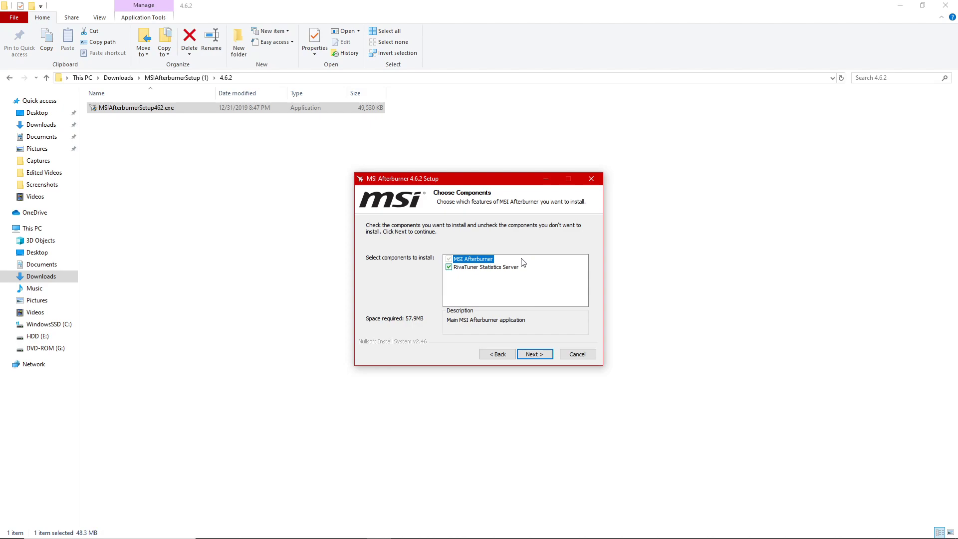
left_click(532, 354)
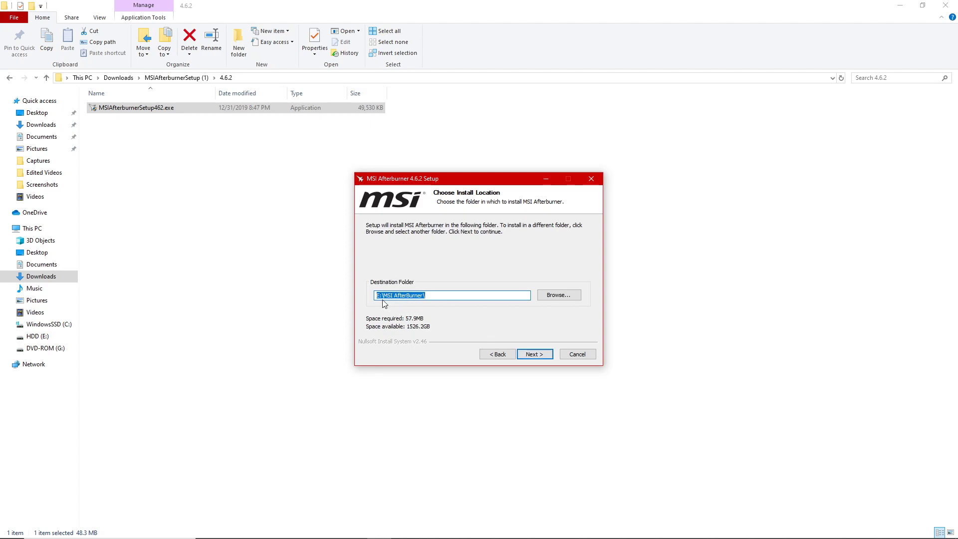
left_click(524, 354)
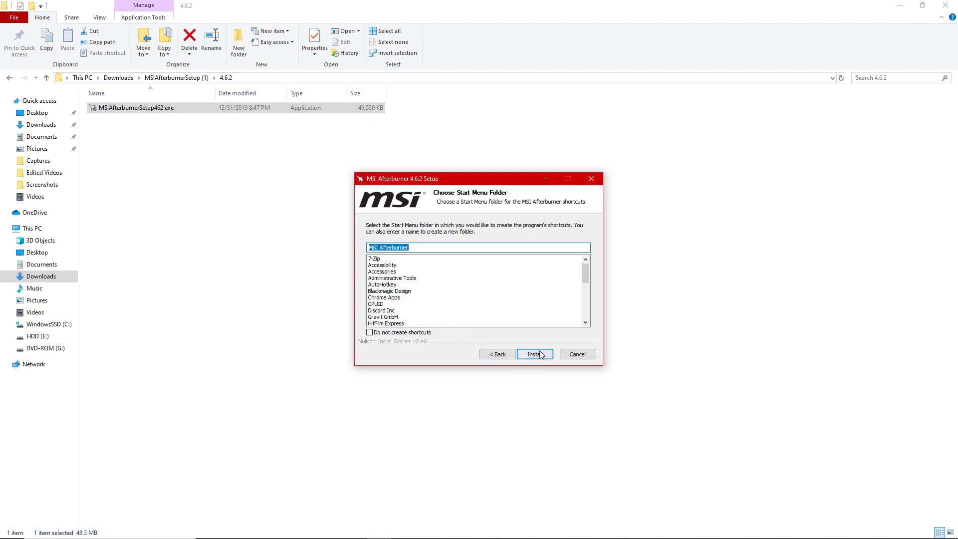
left_click(535, 354)
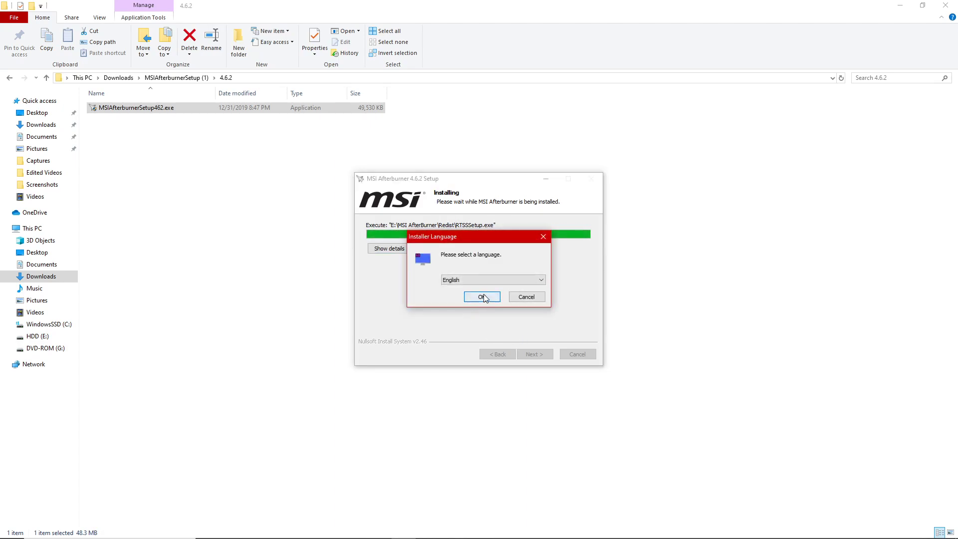
- Install RivaTuner Statistics Server 7.2.3 in English to its default folder
left_click(483, 297)
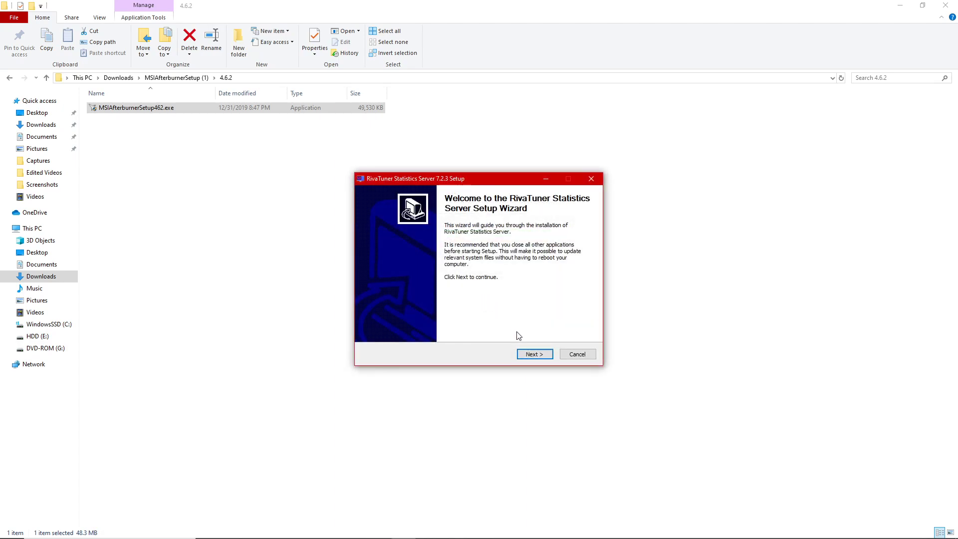
left_click(530, 356)
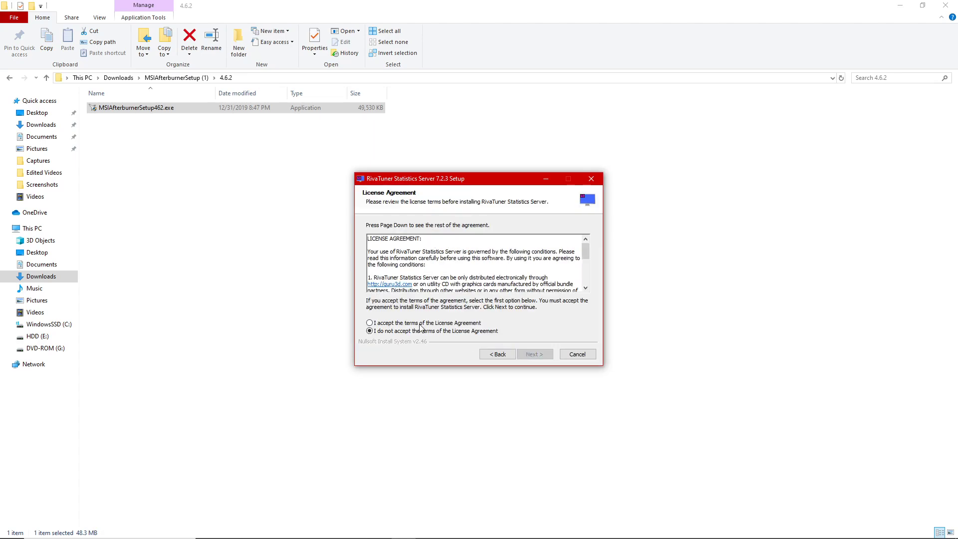
left_click(420, 324)
left_click(533, 355)
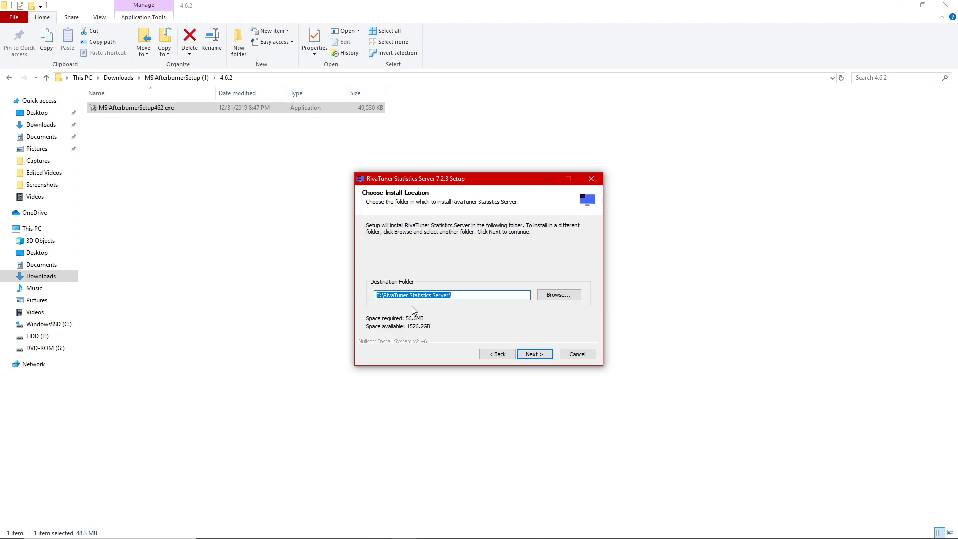
left_click(531, 355)
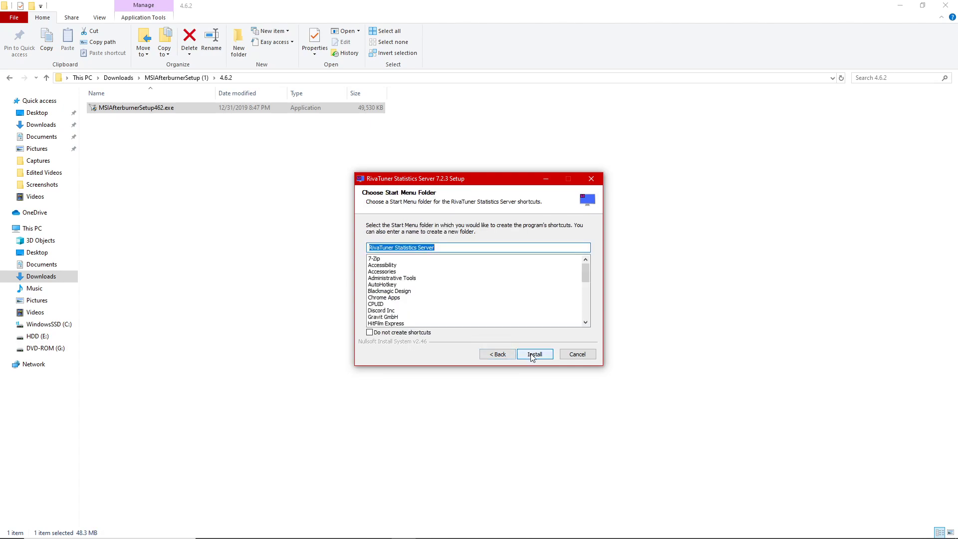
left_click(529, 355)
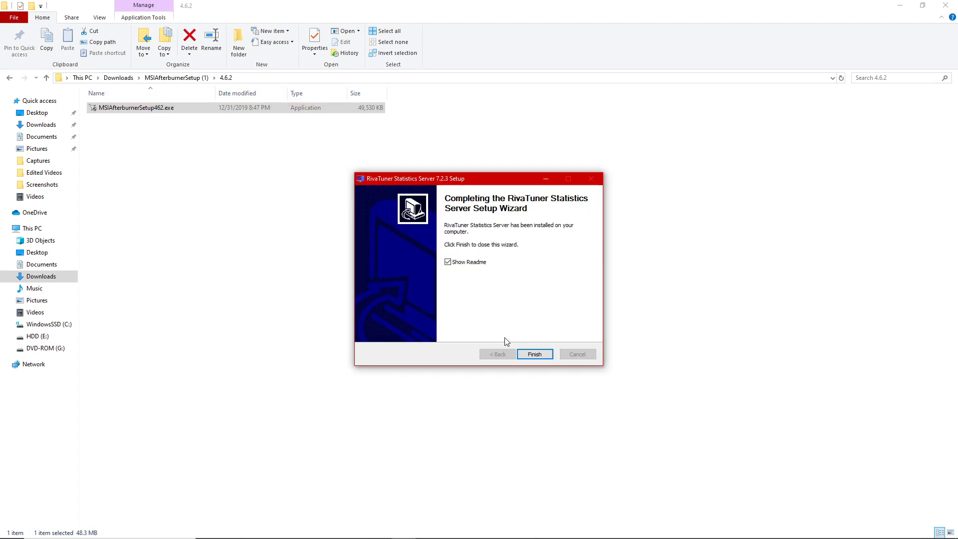
- Close the RivaTuner installer and skip both readmes
left_click(448, 262)
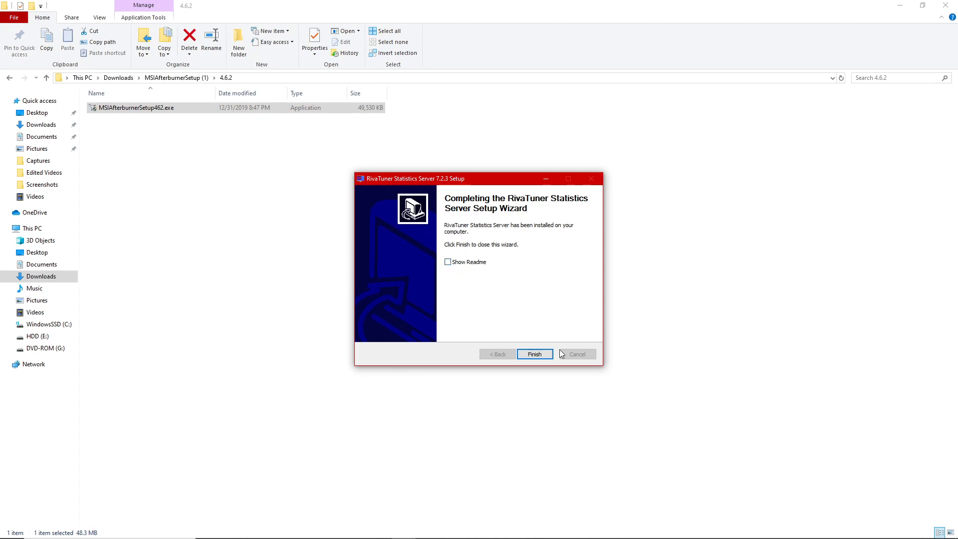
left_click(534, 354)
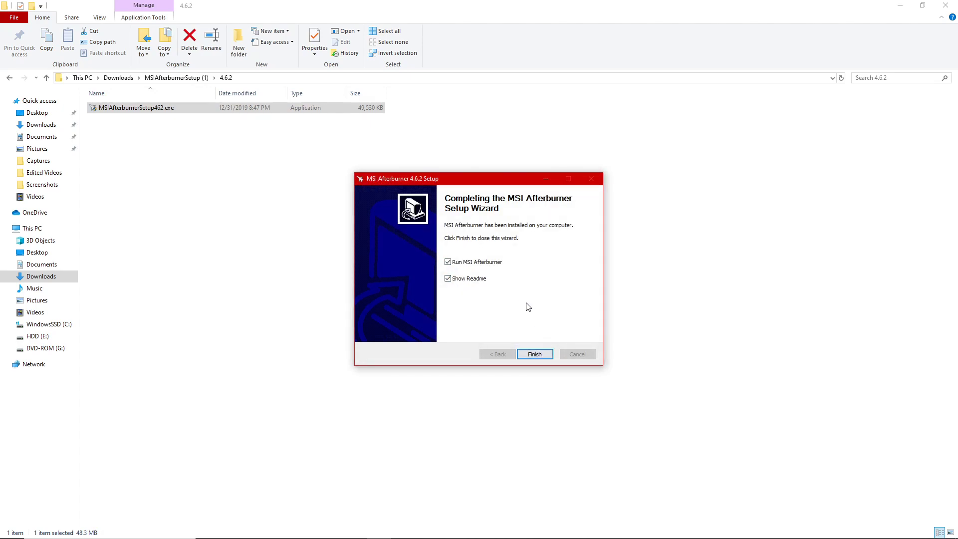
left_click(448, 279)
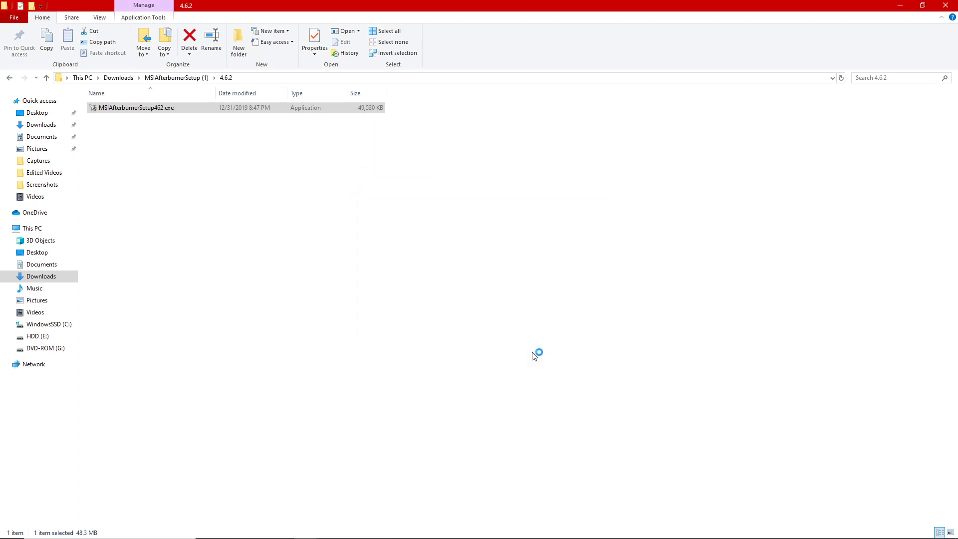
- Close the 4.6.2, Downloads and Chrome windows and move Afterburner slightly higher
left_click(946, 5)
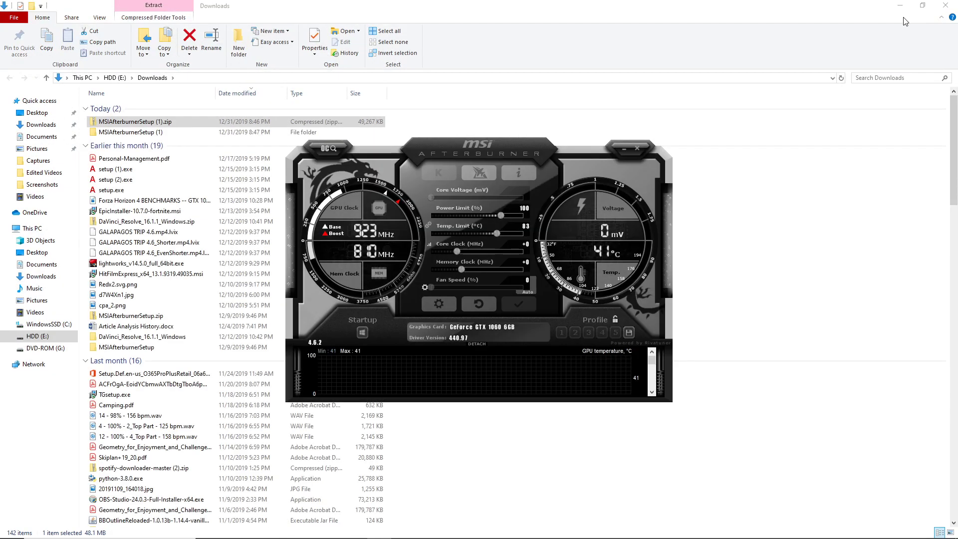
left_click(946, 5)
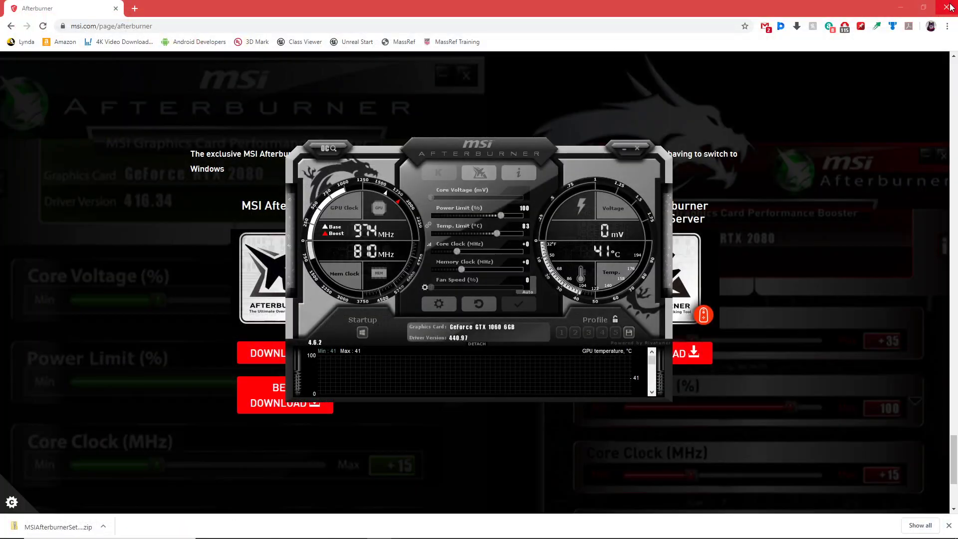
left_click(946, 7)
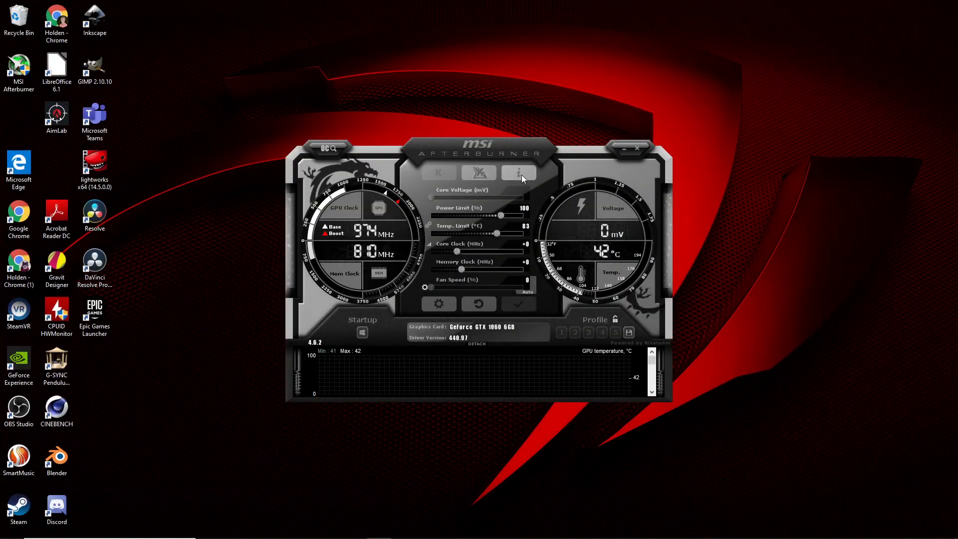
left_click_drag(502, 148, 498, 113)
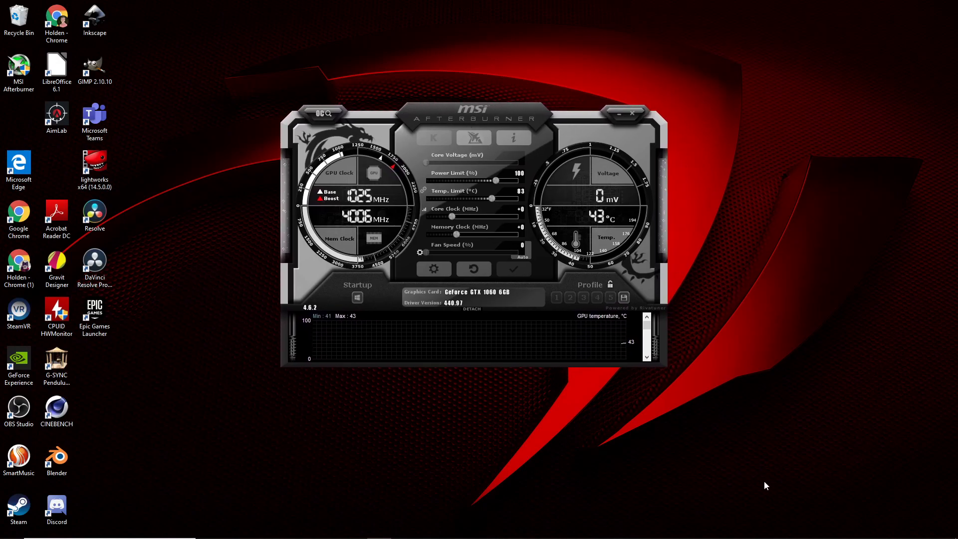
- Launch RivaTuner Statistics Server from the hidden tray icons and place it right of Afterburner
mouse_move(816, 537)
left_click(852, 529)
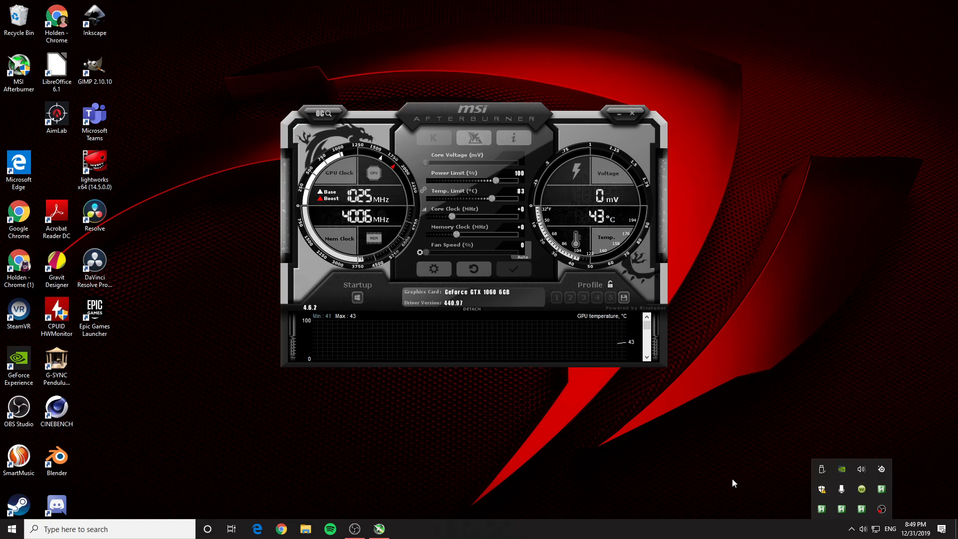
left_click(698, 468)
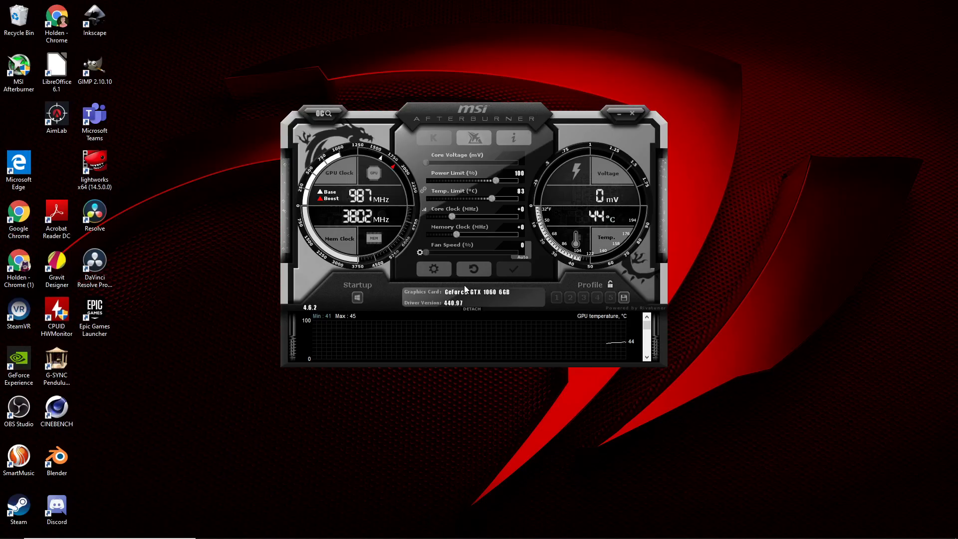
mouse_move(819, 536)
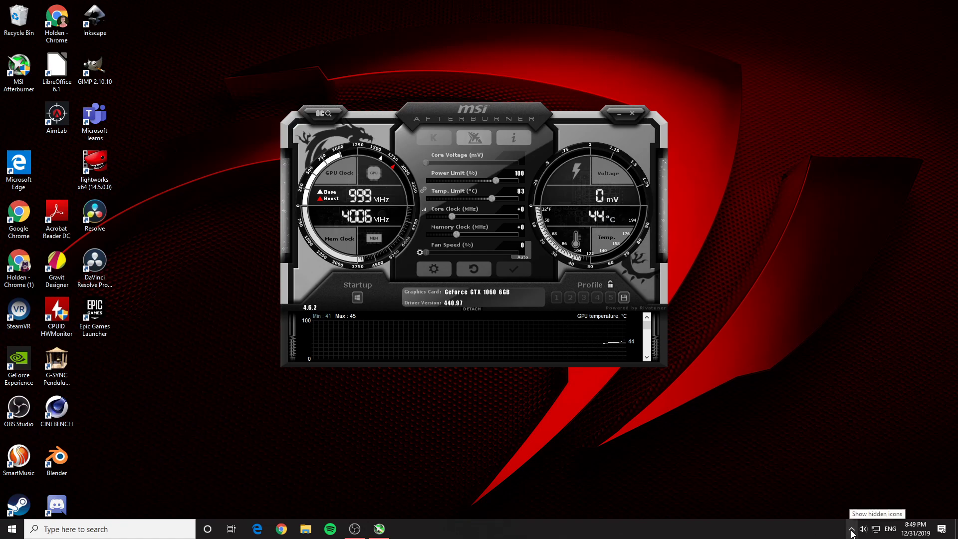
left_click(851, 531)
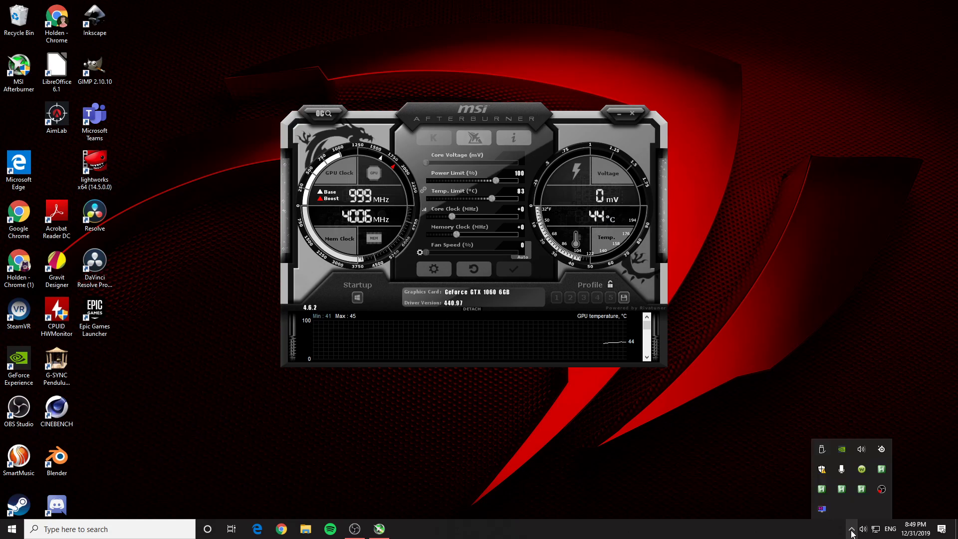
left_click(822, 510)
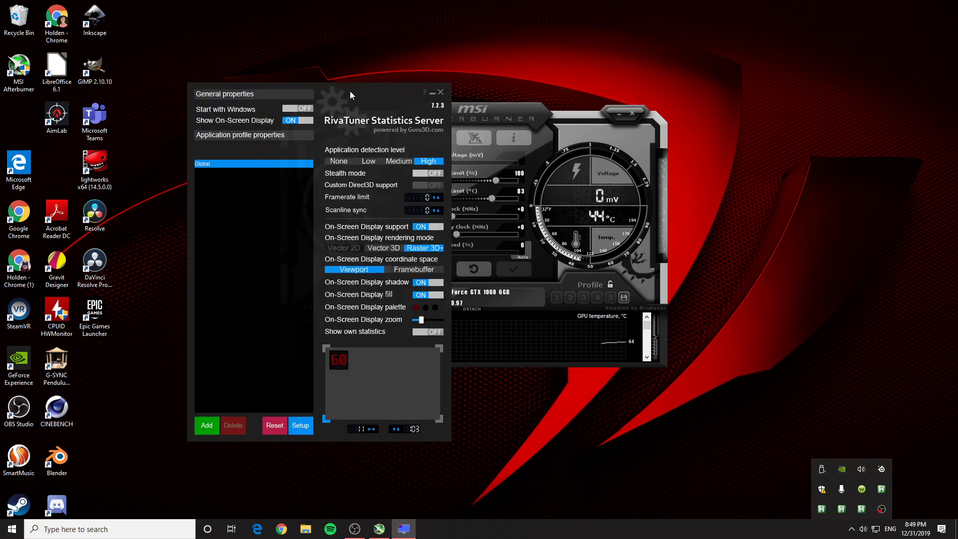
left_click_drag(350, 94, 752, 72)
left_click_drag(510, 109, 356, 90)
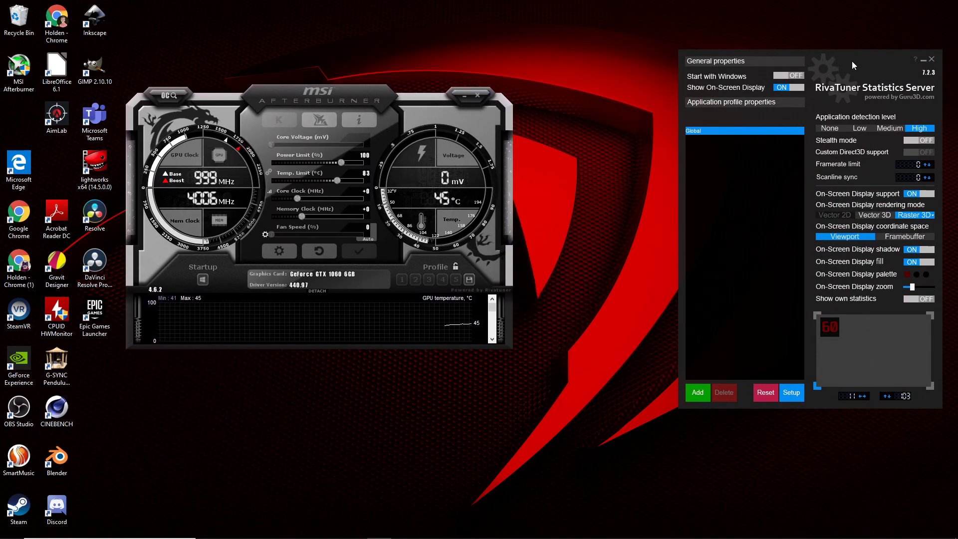
left_click_drag(853, 65, 780, 52)
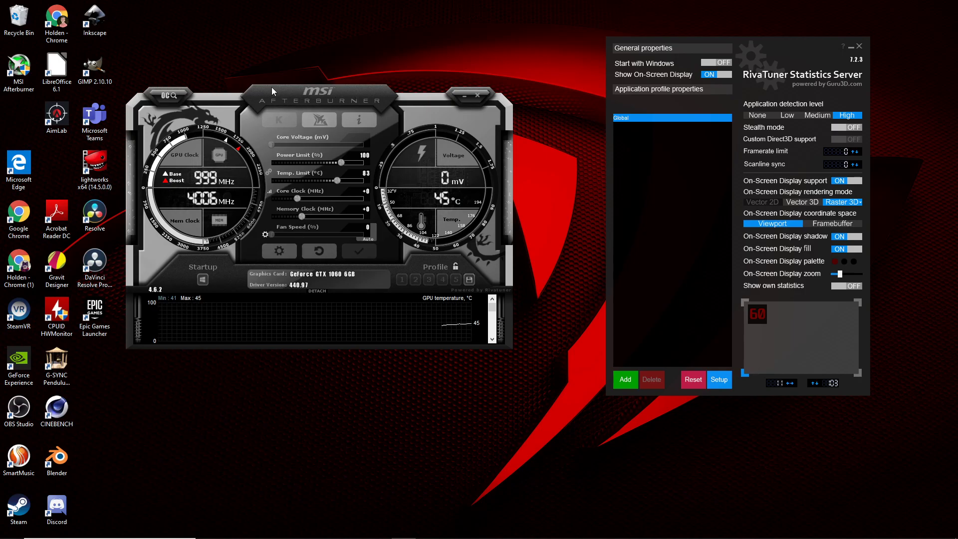
- Open Afterburner's properties and browse the Monitoring tab's graph list down to Framerate
left_click(280, 252)
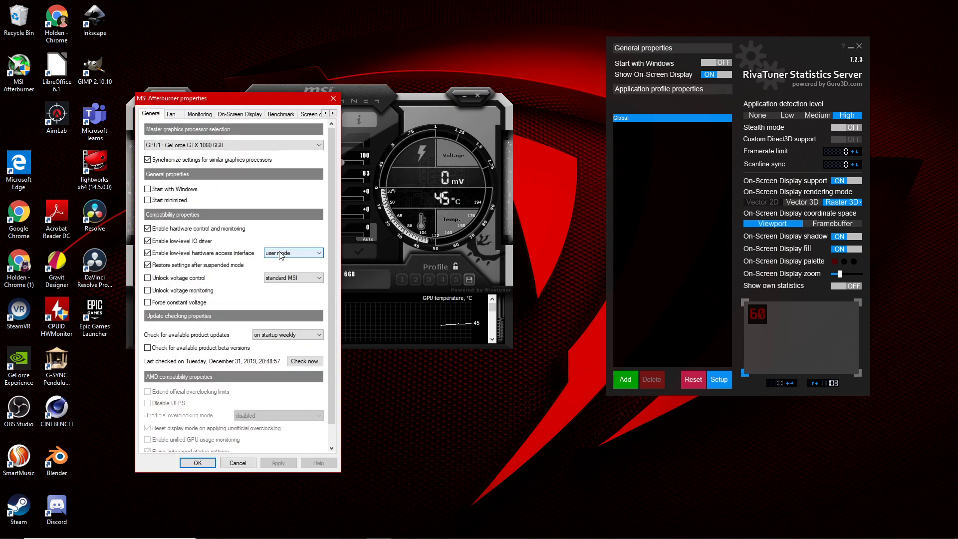
left_click_drag(249, 100, 397, 40)
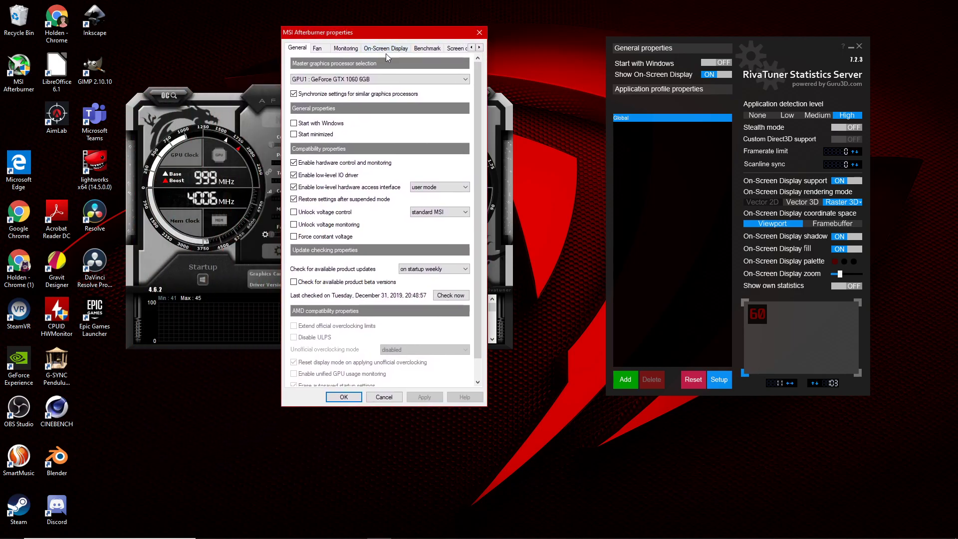
left_click(377, 50)
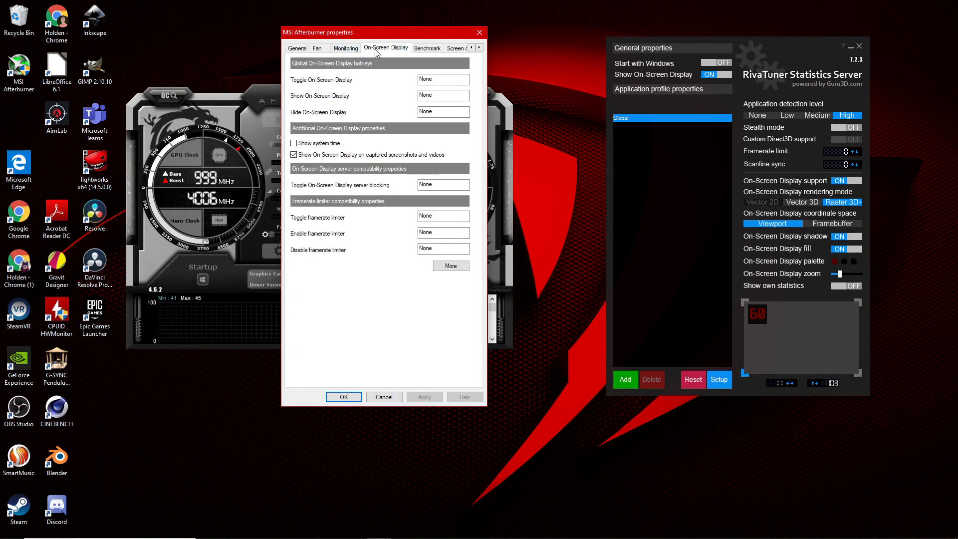
left_click(345, 48)
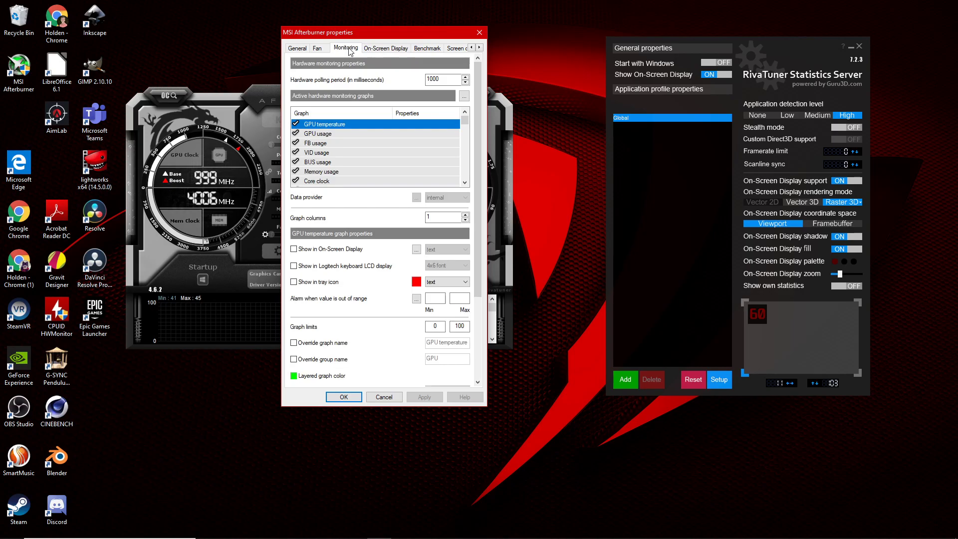
scroll(382, 165, "down", 4)
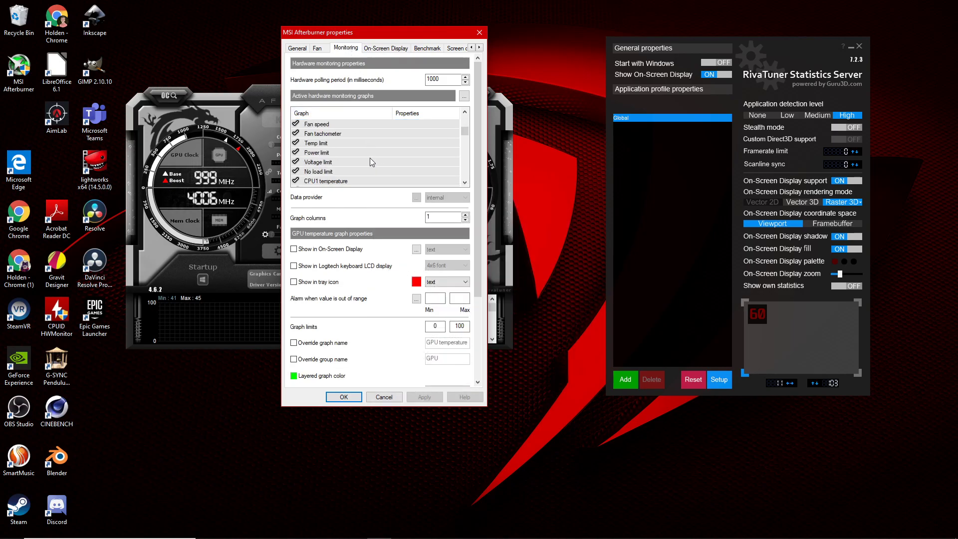
scroll(360, 158, "down", 5)
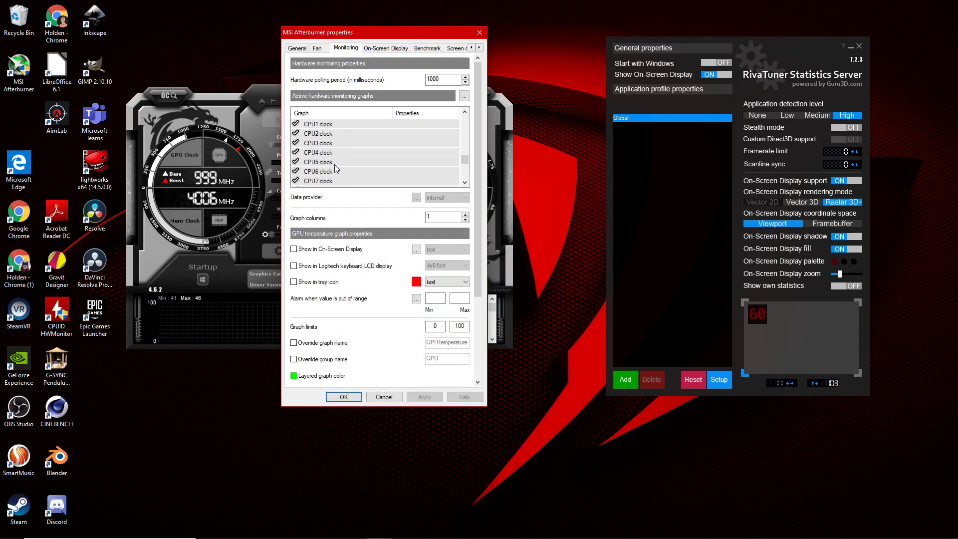
scroll(328, 174, "up", 2)
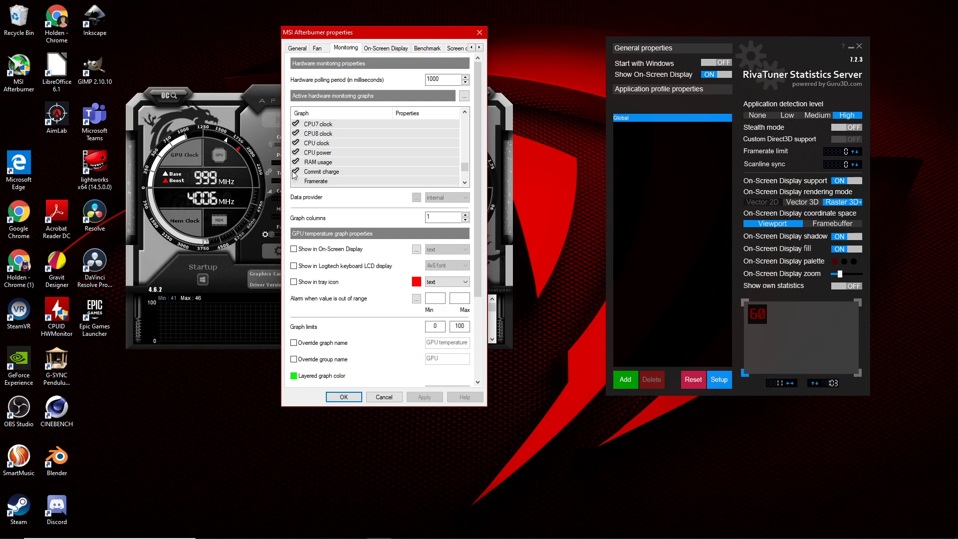
- Untick the Commit charge, CPU4–CPU8 clock and CPU3/CPU2 usage graphs
left_click(295, 172)
scroll(318, 173, "up", 1)
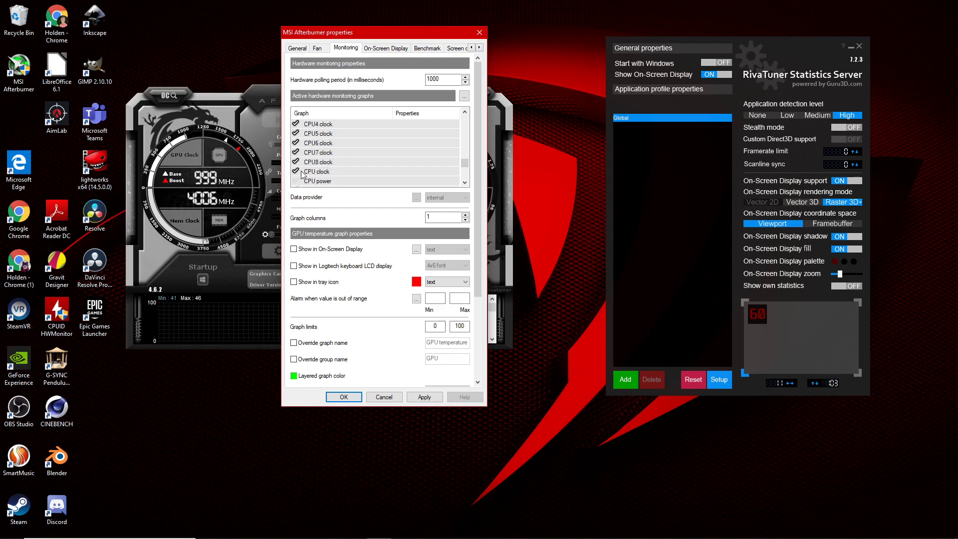
left_click_drag(295, 171, 304, 145)
scroll(303, 150, "up", 1)
scroll(305, 144, "up", 1)
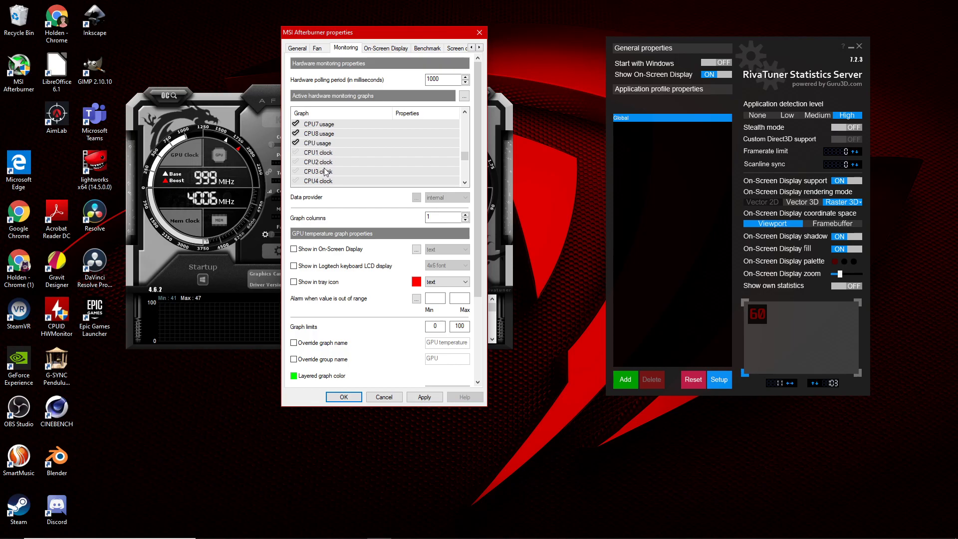
scroll(325, 171, "up", 1)
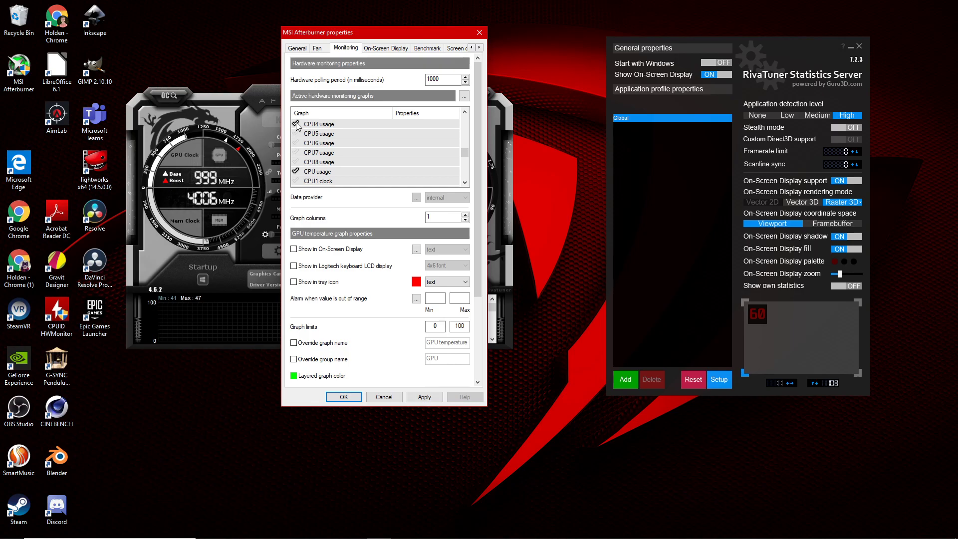
scroll(300, 170, "up", 2)
left_click(295, 171)
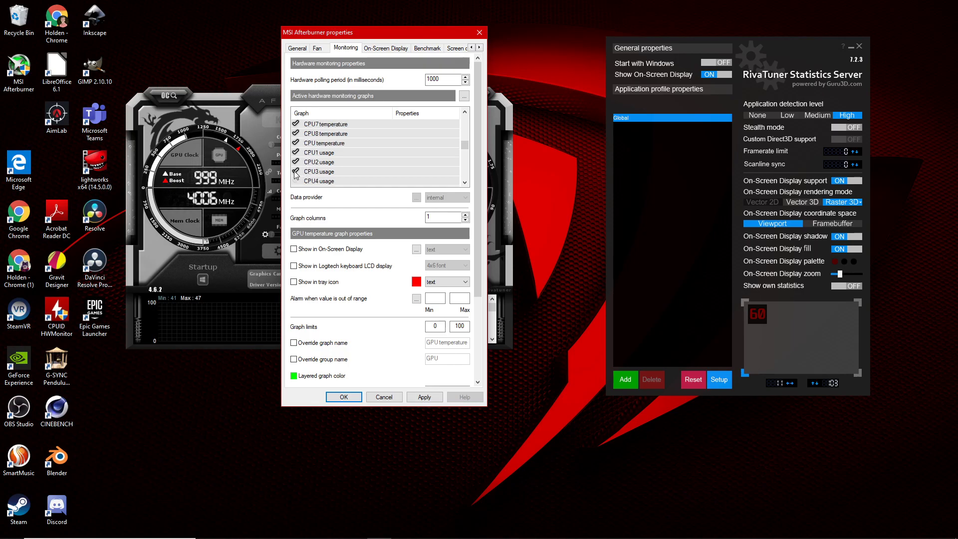
left_click(295, 162)
scroll(298, 160, "up", 1)
- Untick the per-core CPU temperature graphs, including CPU3 and CPU2
left_click(296, 172)
left_click(296, 161)
left_click(297, 152)
left_click(296, 143)
left_click(296, 133)
left_click(296, 124)
scroll(304, 159, "up", 1)
scroll(308, 164, "up", 1)
left_click(297, 171)
left_click(298, 162)
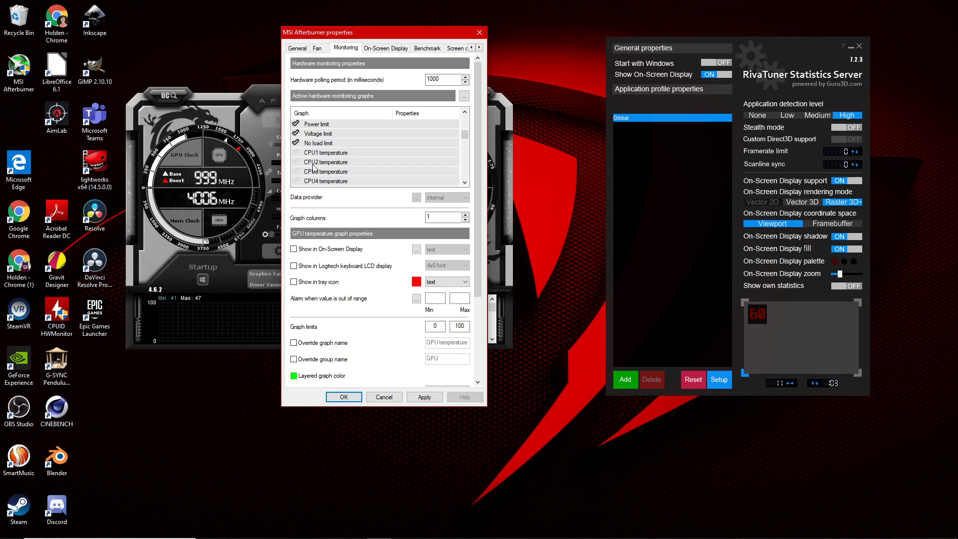
scroll(313, 167, "up", 1)
- Untick the No load, Voltage, Power and Temp limit, fan, Power, Memory clock and Core clock graphs
left_click(296, 171)
left_click(296, 162)
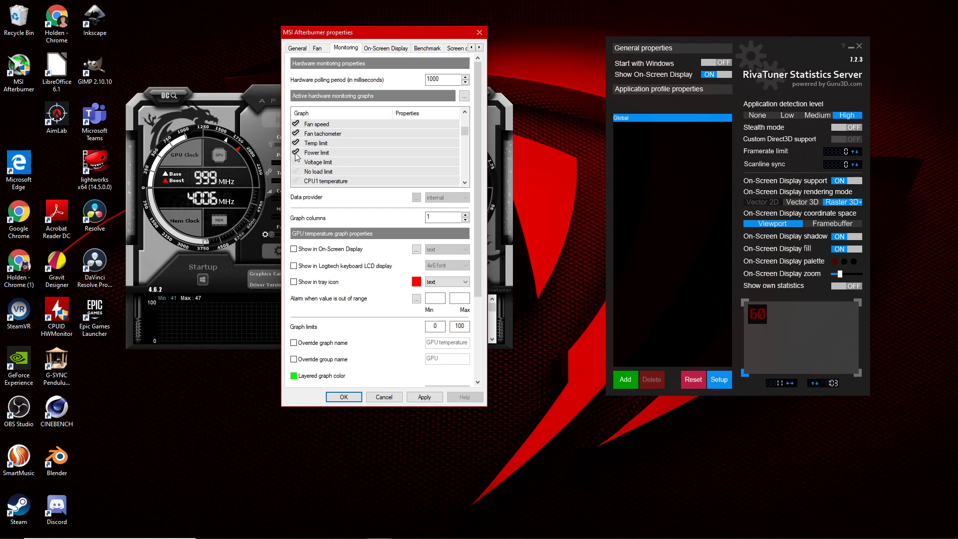
left_click(296, 152)
left_click(296, 143)
left_click(296, 133)
left_click(297, 124)
scroll(299, 150, "up", 1)
scroll(301, 160, "up", 1)
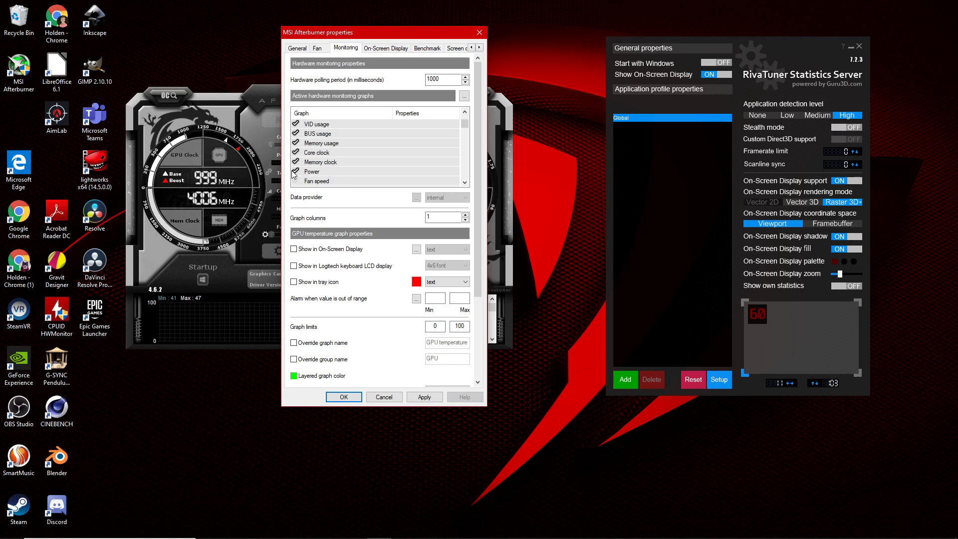
left_click(297, 171)
left_click(296, 162)
left_click(296, 152)
scroll(303, 155, "up", 1)
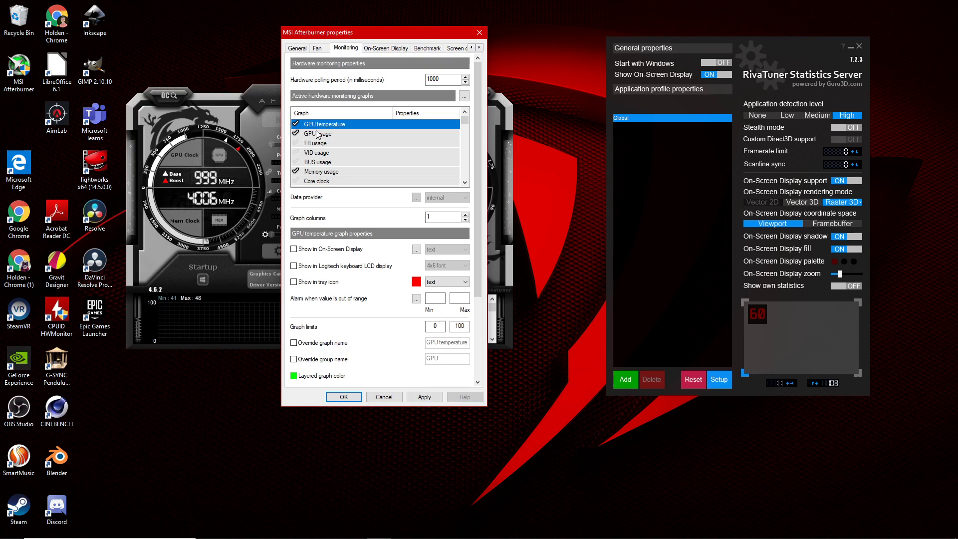
- Enable Framerate, Framerate Avg, Framerate Max and Framerate 1% Low, leaving Framerate Min off
scroll(321, 132, "down", 2)
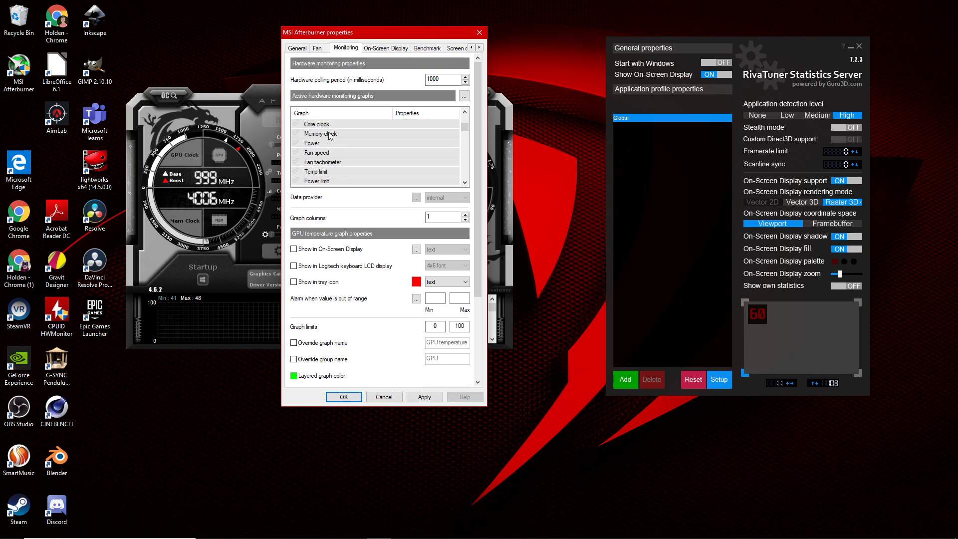
scroll(329, 136, "down", 10)
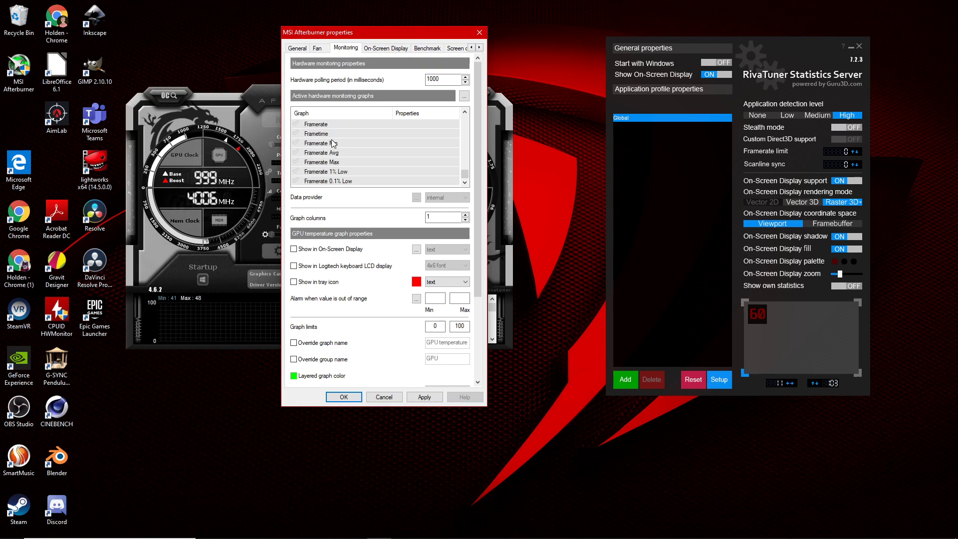
left_click(296, 123)
left_click(296, 143)
left_click(294, 152)
left_click(296, 143)
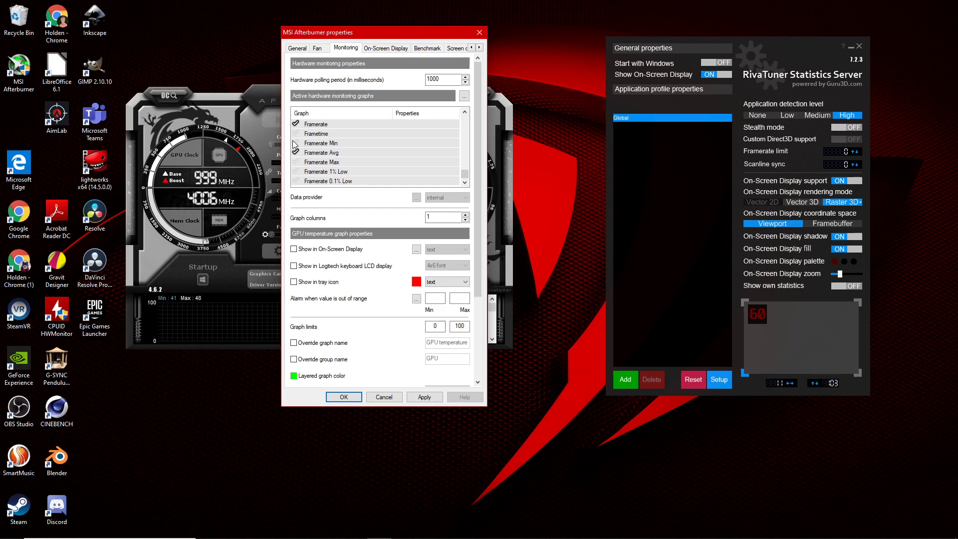
left_click(296, 170)
left_click(295, 161)
scroll(361, 154, "up", 2)
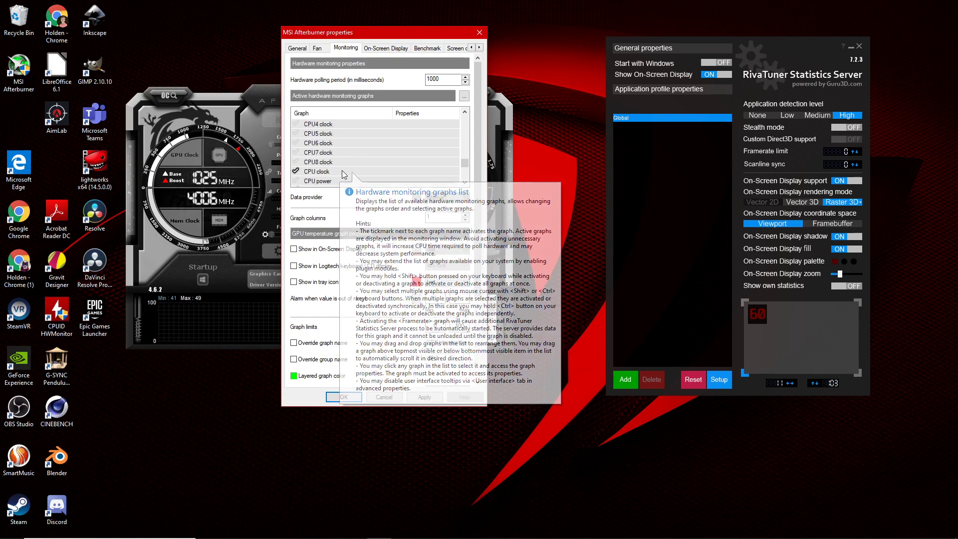
scroll(339, 172, "up", 1)
scroll(339, 171, "up", 3)
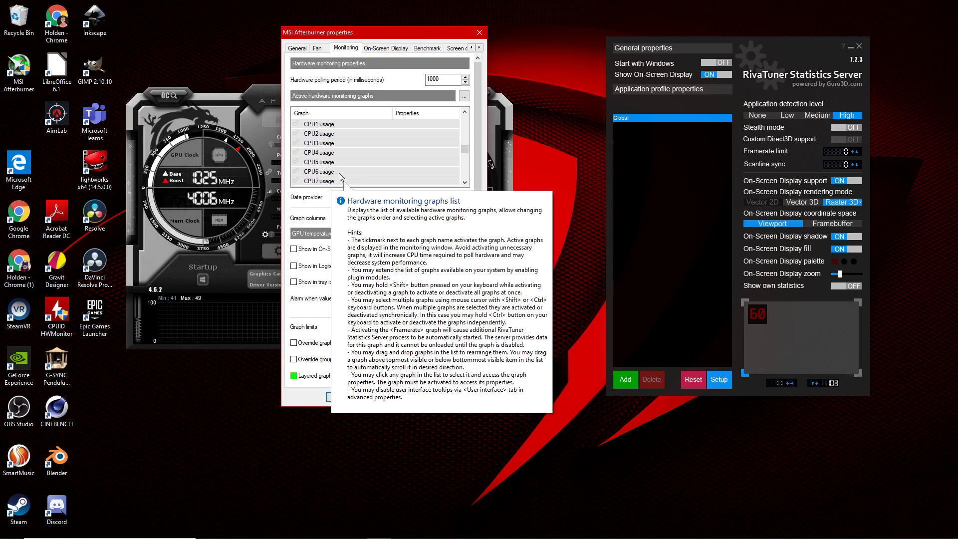
scroll(335, 172, "up", 2)
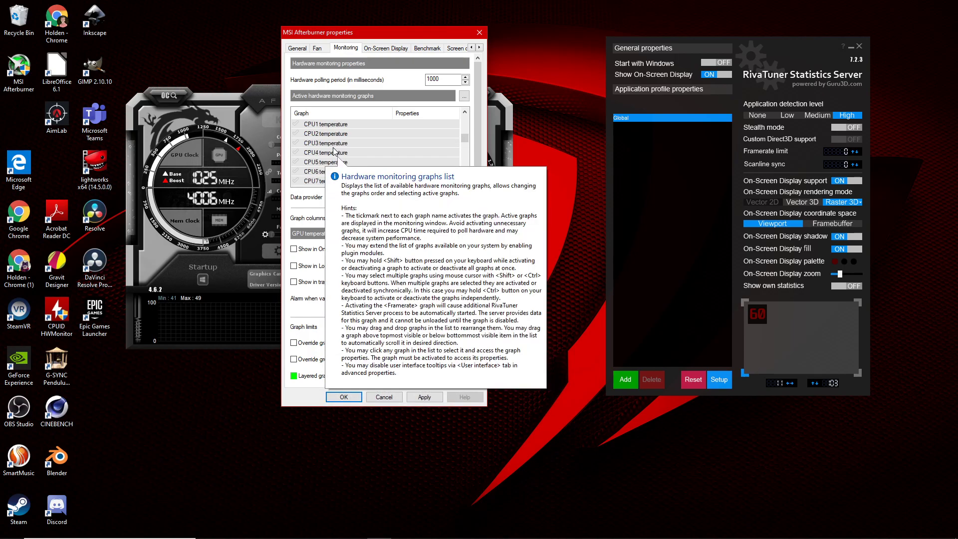
scroll(333, 154, "up", 5)
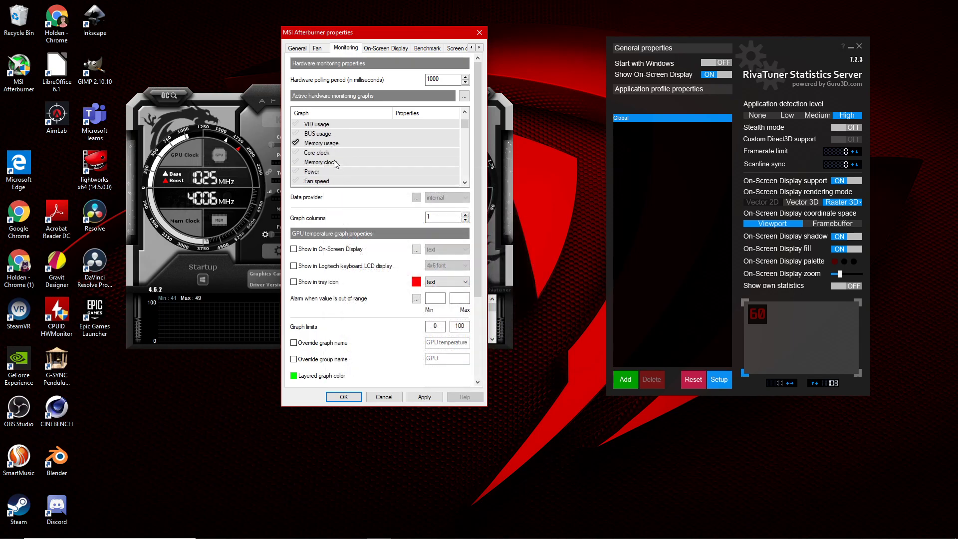
scroll(327, 142, "up", 1)
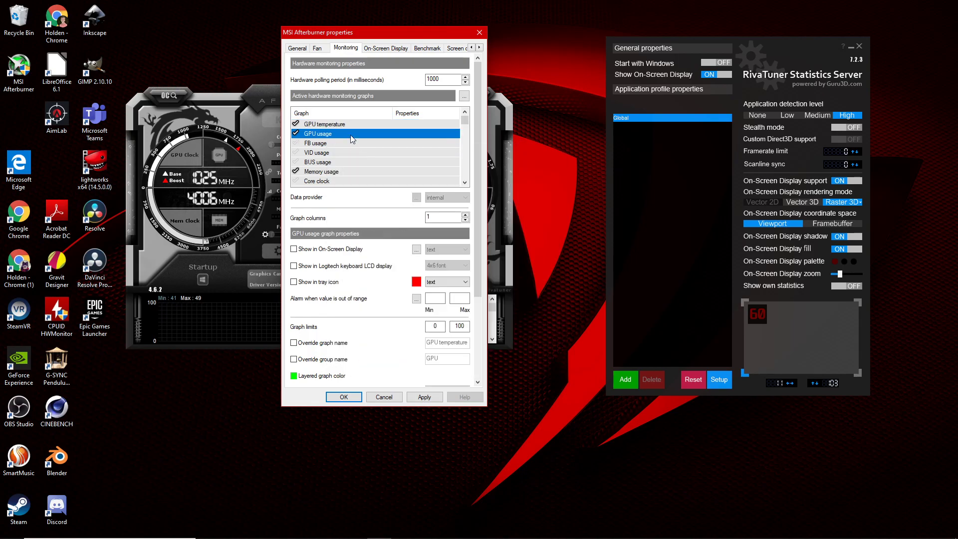
left_click(350, 135)
left_click(343, 125)
left_click(417, 283)
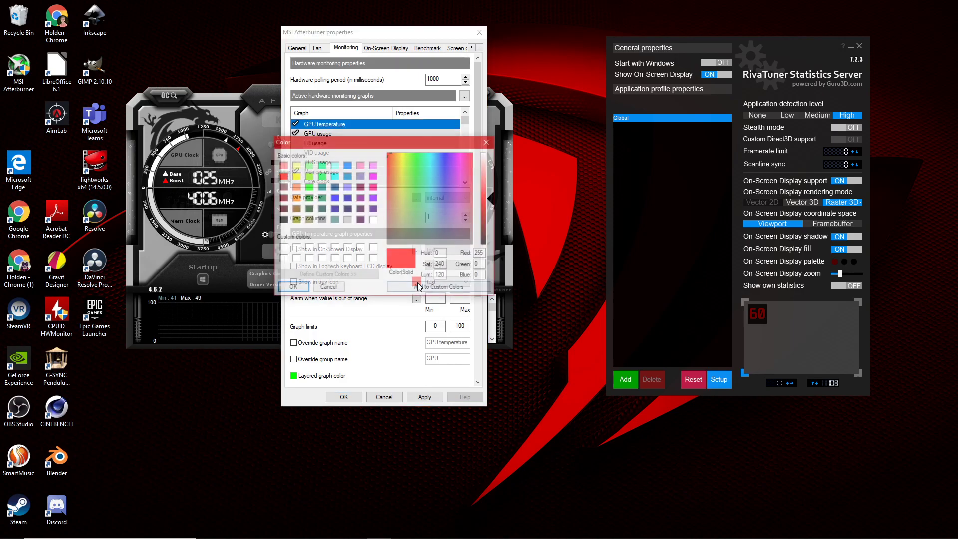
left_click(491, 141)
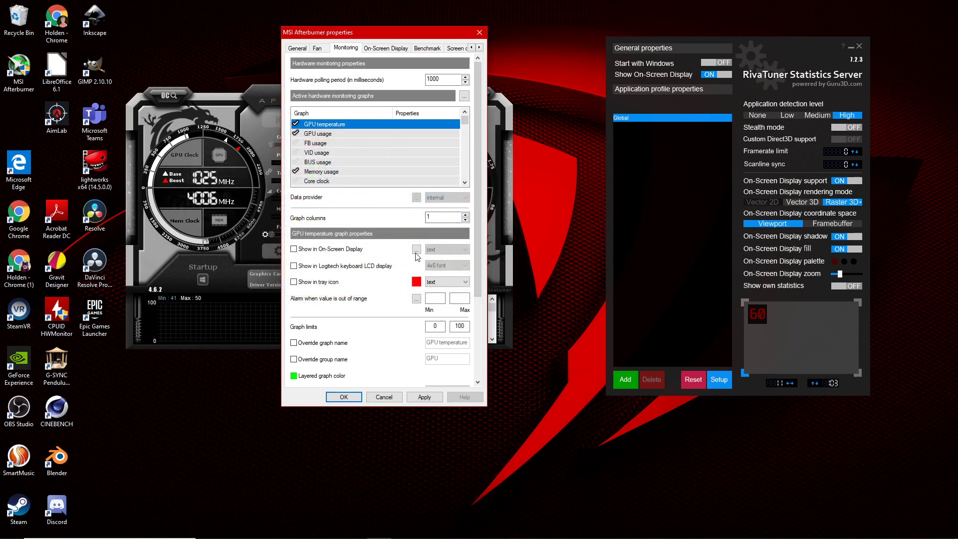
left_click(443, 282)
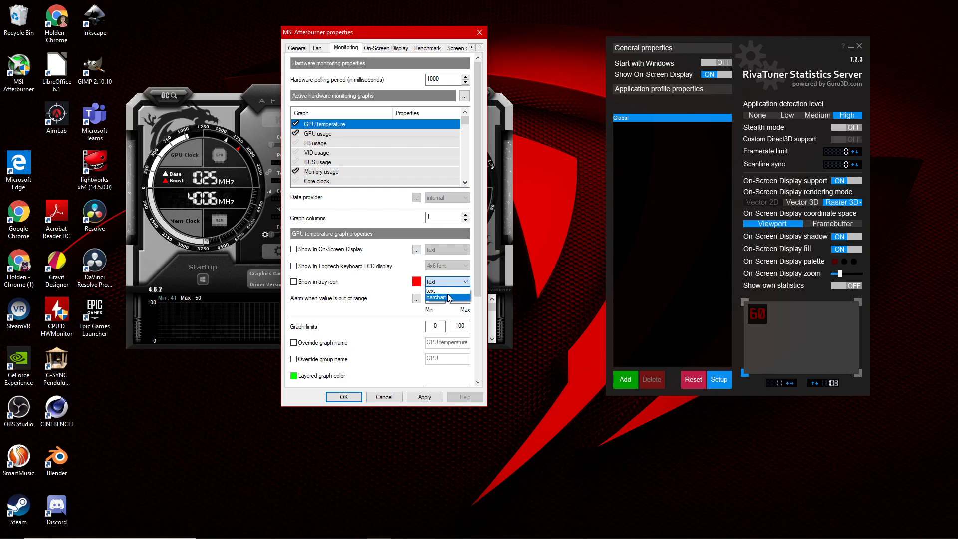
left_click(443, 290)
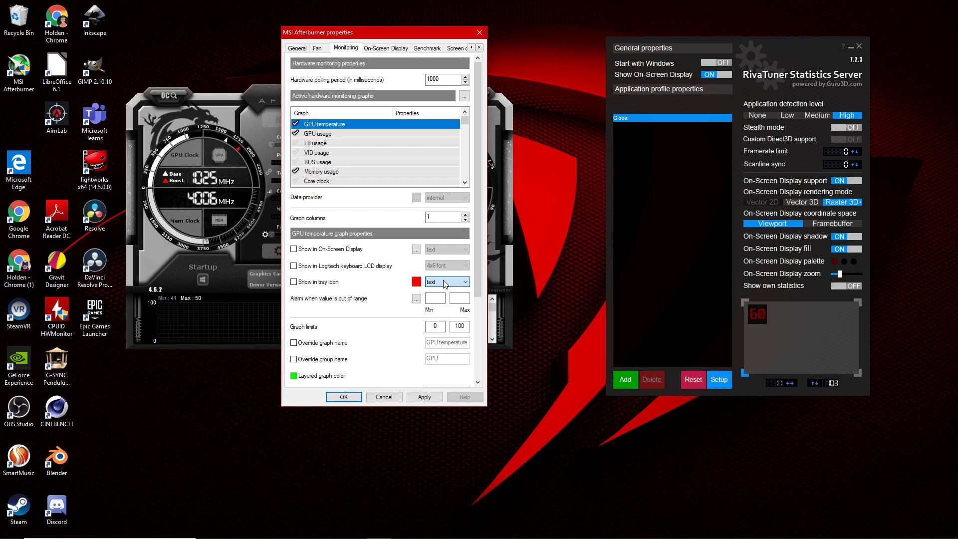
left_click(336, 133)
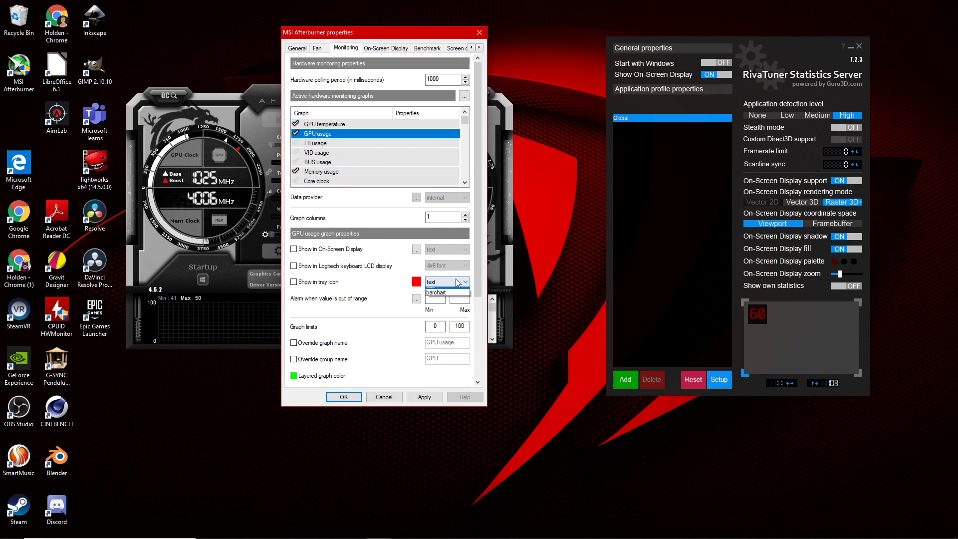
left_click(457, 283)
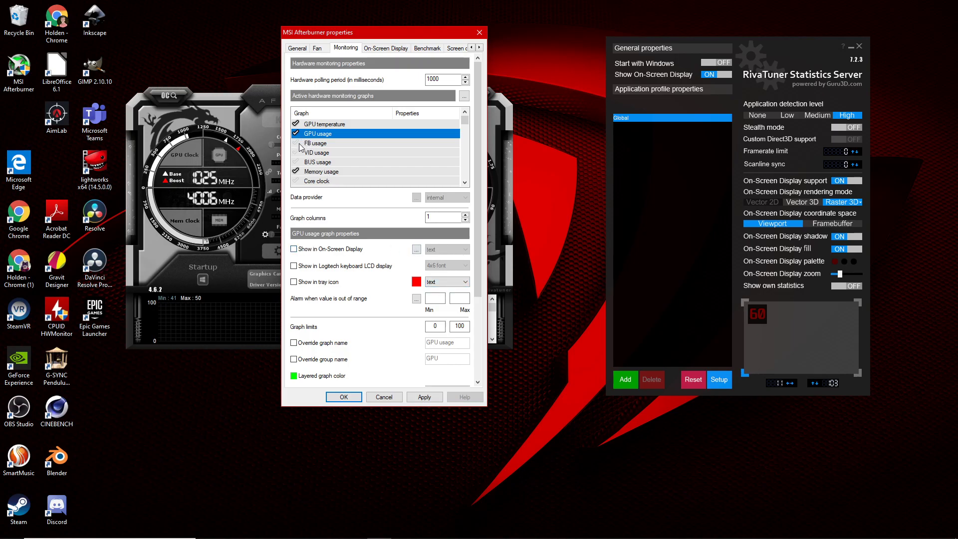
scroll(325, 164, "down", 10)
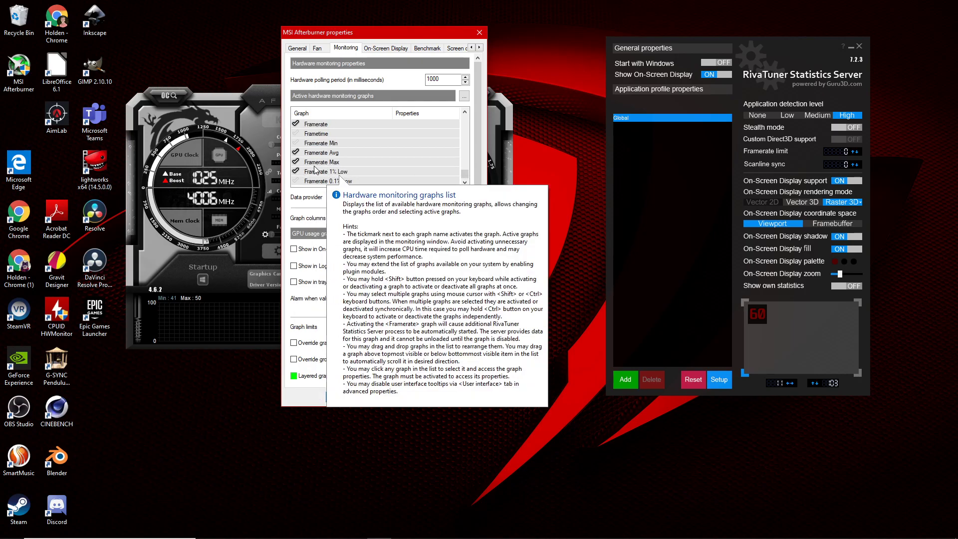
- Show Framerate 1% Low, Framerate Max, Framerate Avg and Framerate in the on-screen display
left_click(328, 172)
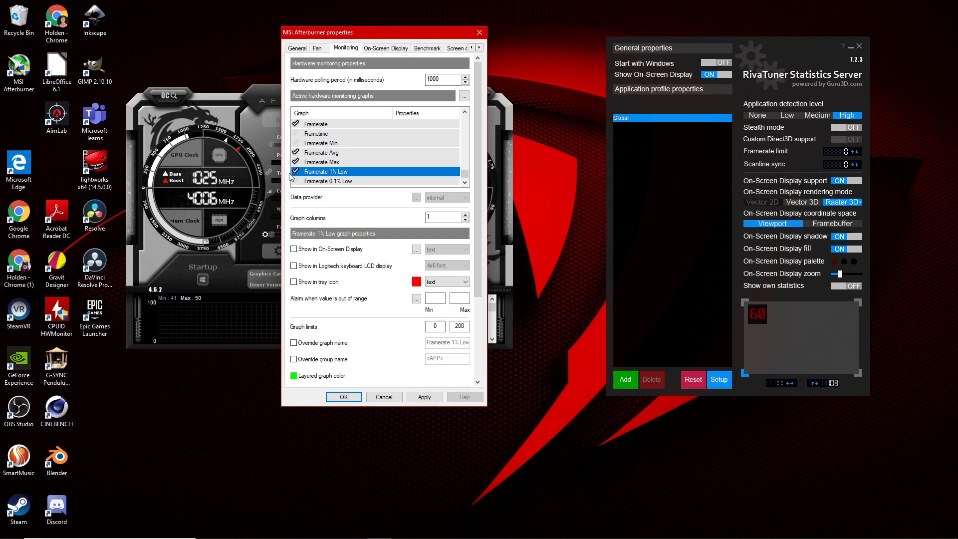
left_click(294, 249)
left_click(330, 163)
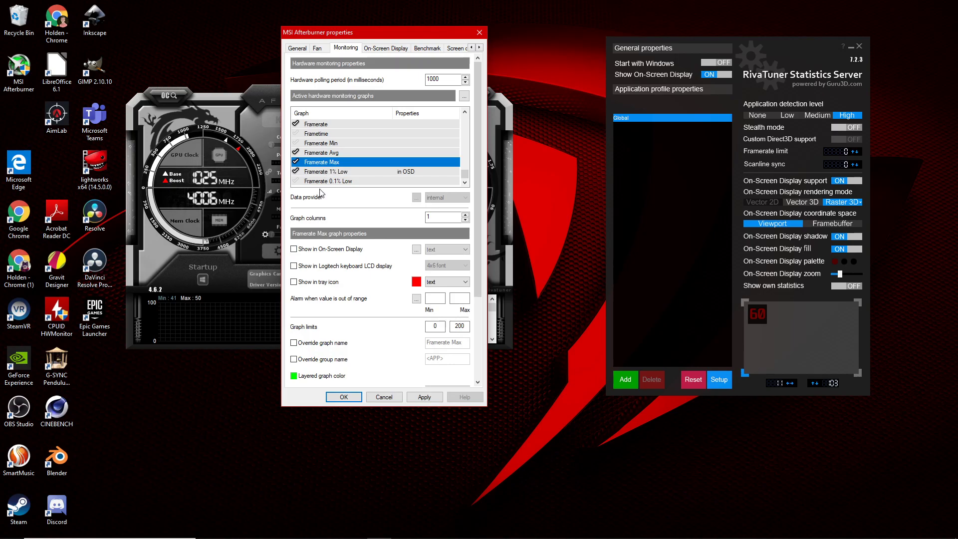
left_click(294, 249)
left_click(322, 154)
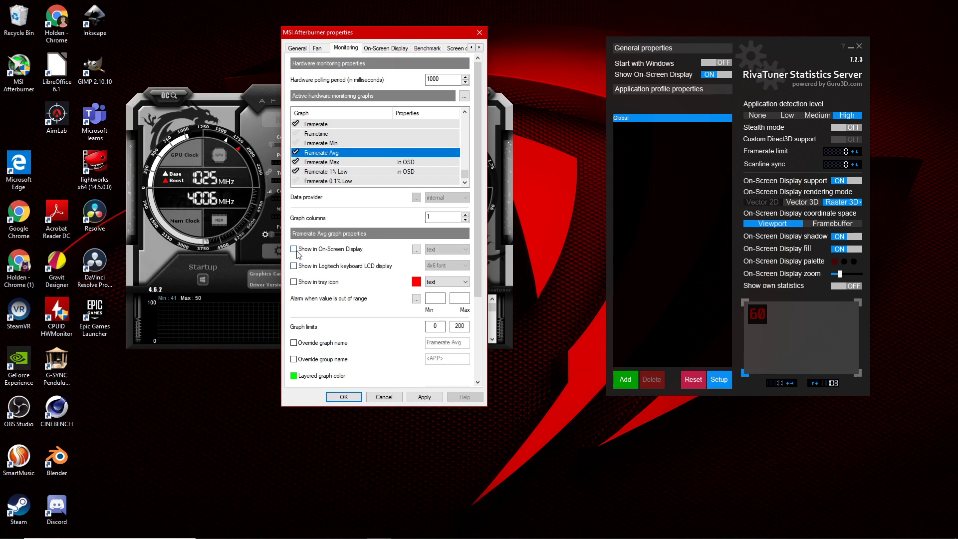
left_click(294, 249)
scroll(325, 164, "up", 2)
scroll(327, 167, "down", 2)
scroll(330, 170, "up", 1)
left_click(317, 153)
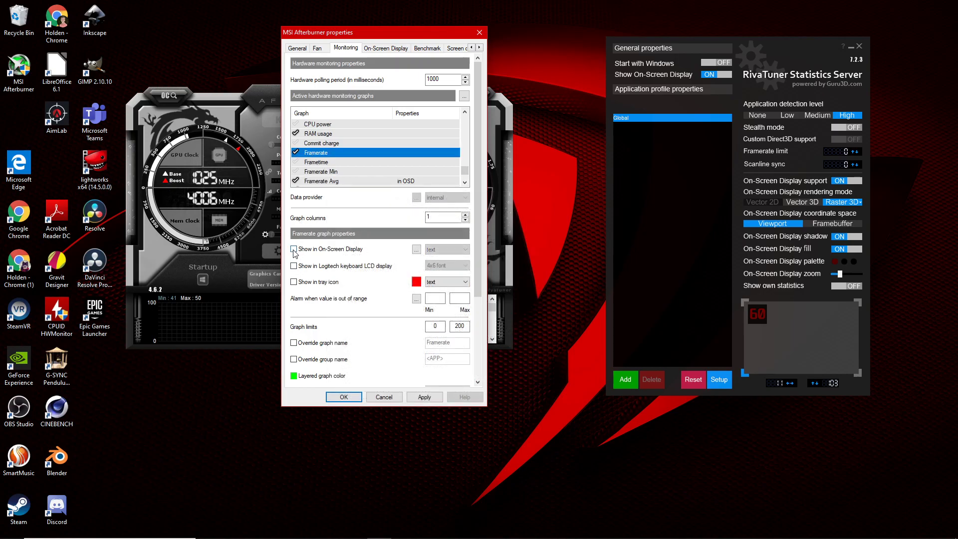
left_click(294, 249)
- Show RAM usage, CPU clock, CPU usage and CPU temperature in the on-screen display
scroll(324, 170, "up", 1)
left_click(320, 162)
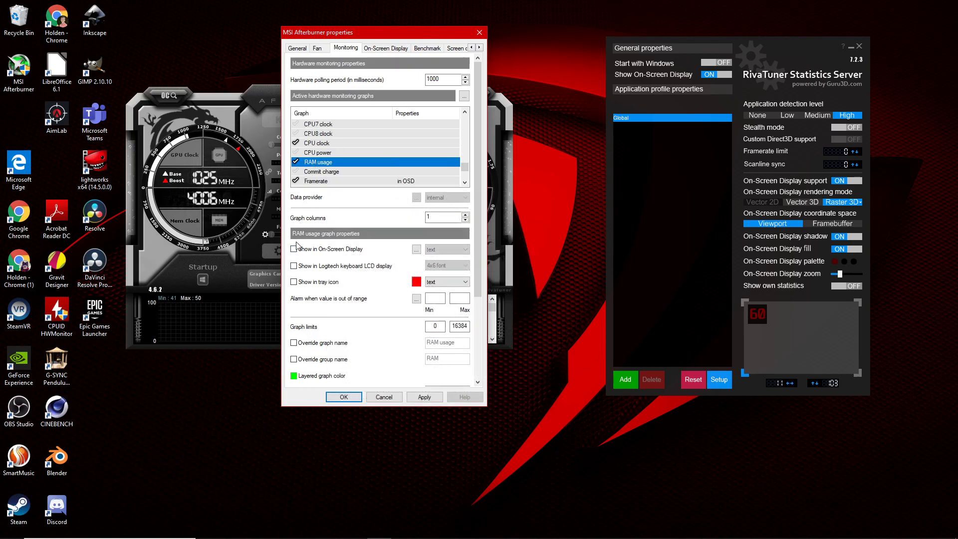
left_click(294, 249)
scroll(324, 170, "up", 1)
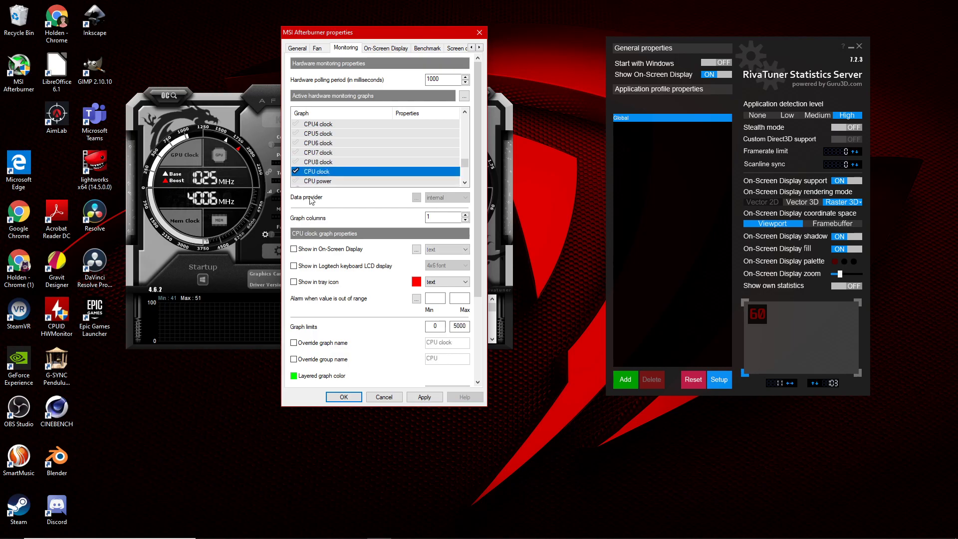
left_click(319, 172)
left_click(294, 249)
scroll(324, 170, "up", 3)
left_click(319, 171)
left_click(294, 249)
scroll(320, 170, "up", 3)
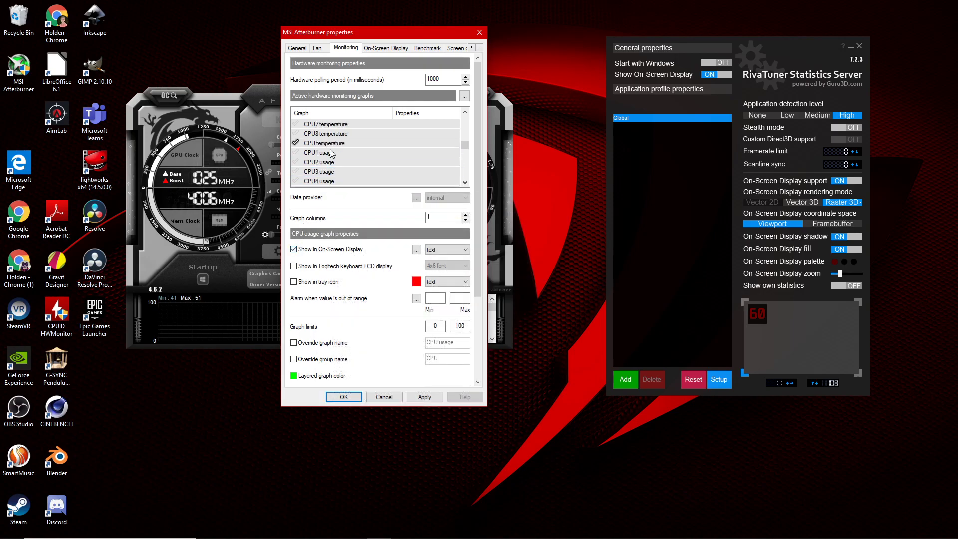
left_click(320, 172)
left_click(294, 249)
- Show Memory usage, GPU usage and GPU temperature in the on-screen display and apply
scroll(327, 163, "up", 1)
scroll(319, 169, "up", 4)
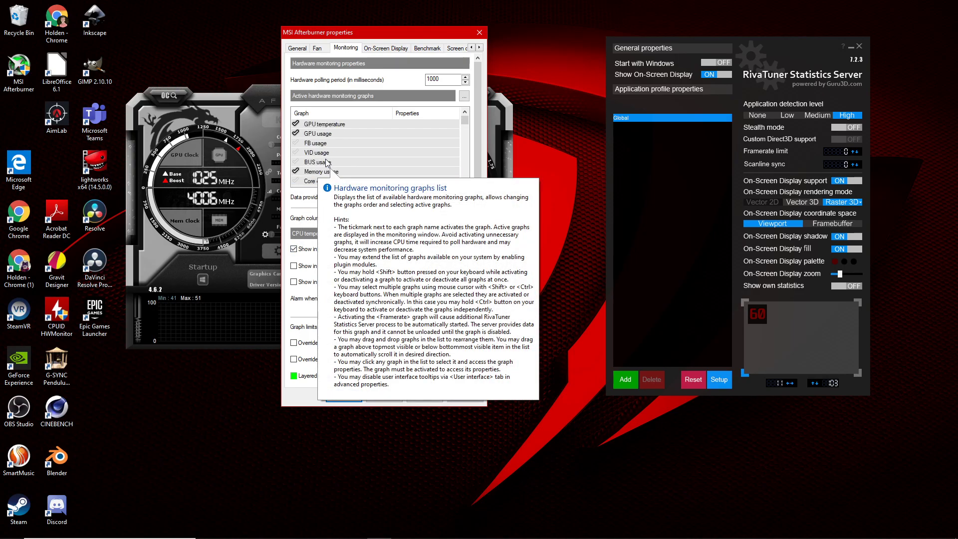
left_click(310, 173)
left_click(294, 249)
left_click(329, 134)
left_click(294, 249)
left_click(326, 125)
left_click(294, 249)
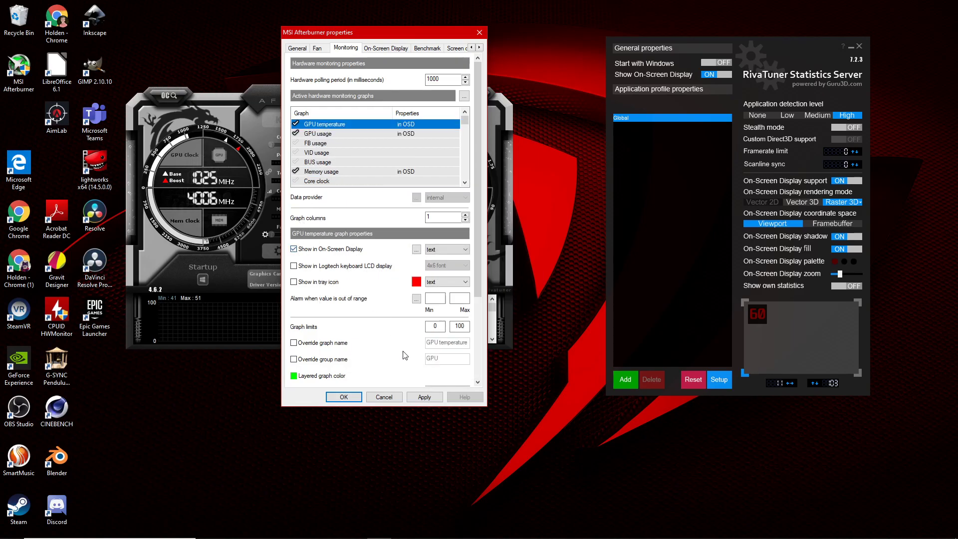
left_click(424, 397)
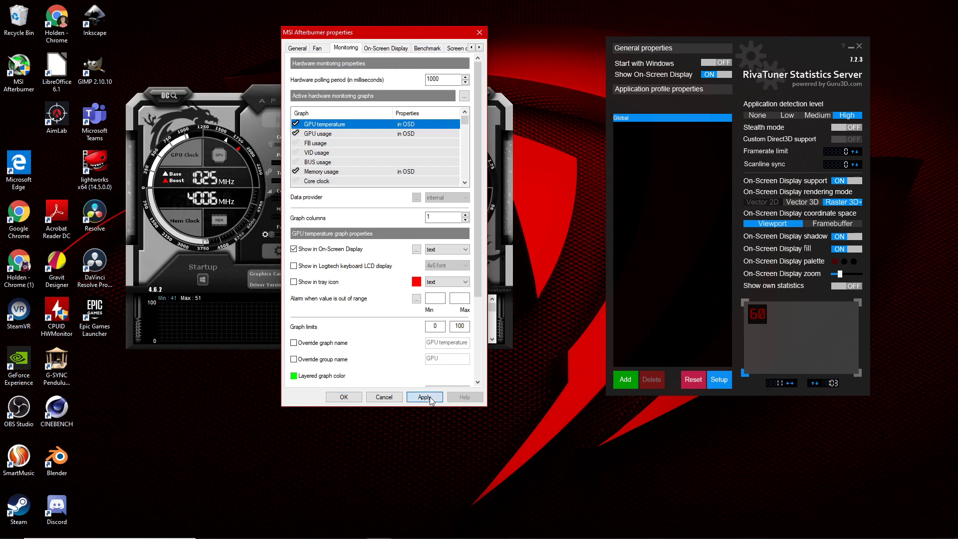
left_click(381, 47)
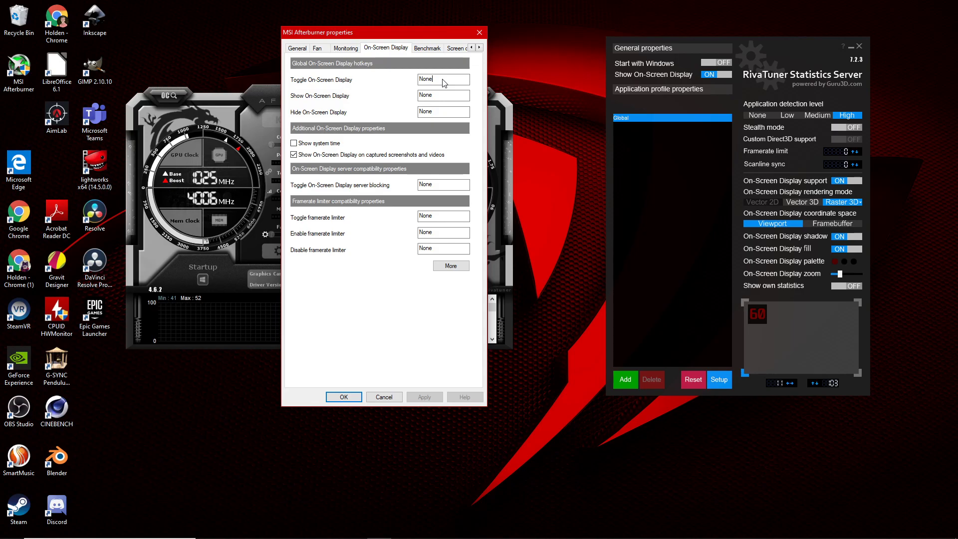
- Bind F9 as the On-Screen Display toggle hotkey, apply it, and close the properties with OK
key("F9")
left_click(424, 397)
left_click(480, 48)
left_click(480, 48)
left_click(479, 48)
left_click(480, 47)
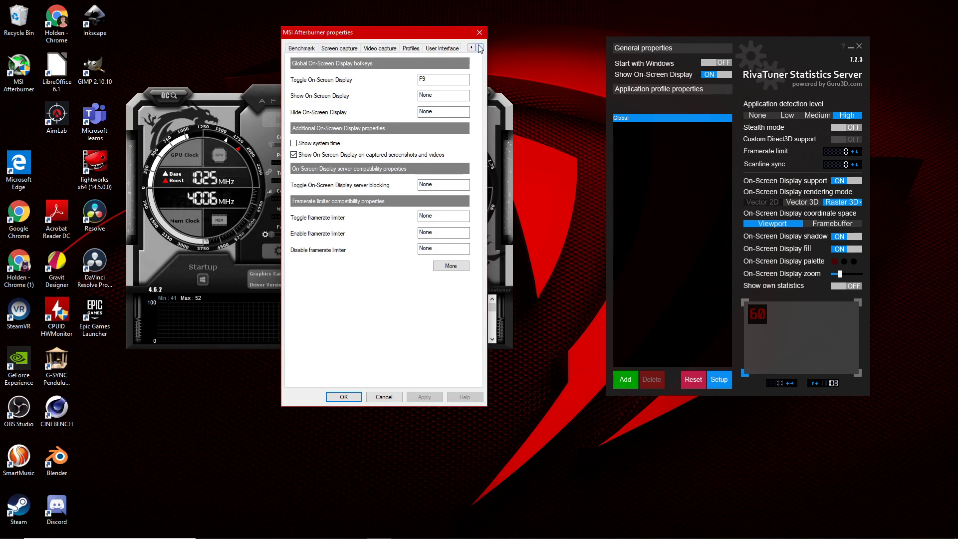
left_click(380, 48)
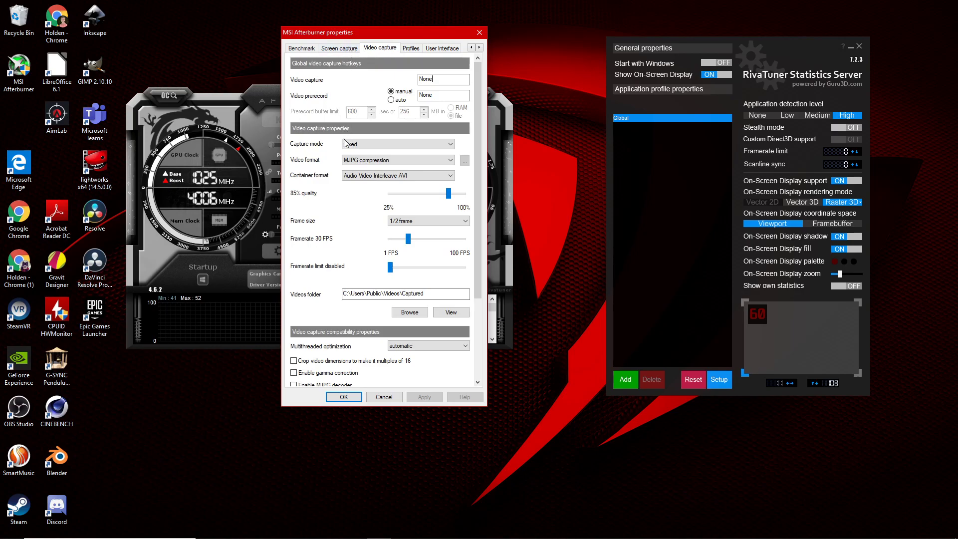
left_click(350, 398)
- Move MSI Afterburner aside and minimise it, then drag RivaTuner toward the desktop centre
left_click_drag(322, 101, 305, 6)
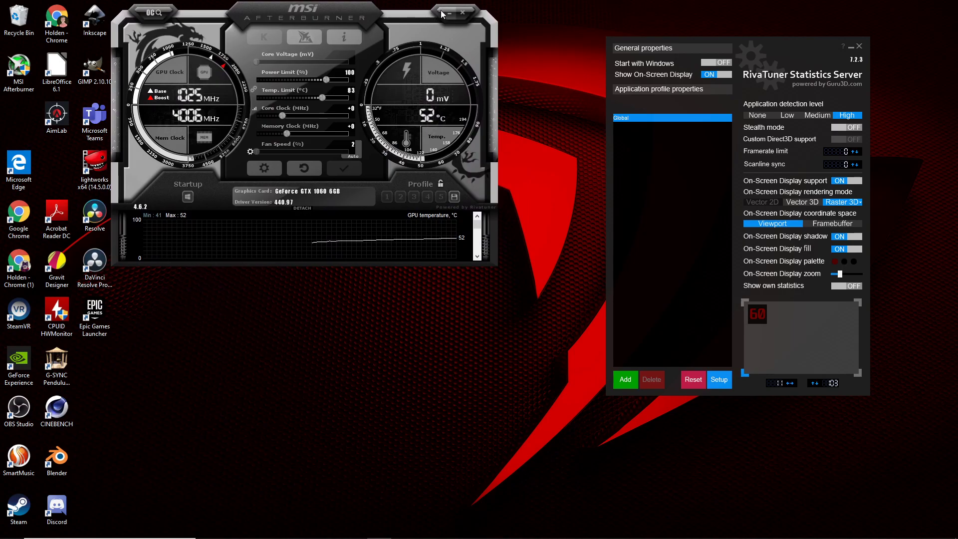
left_click(442, 10)
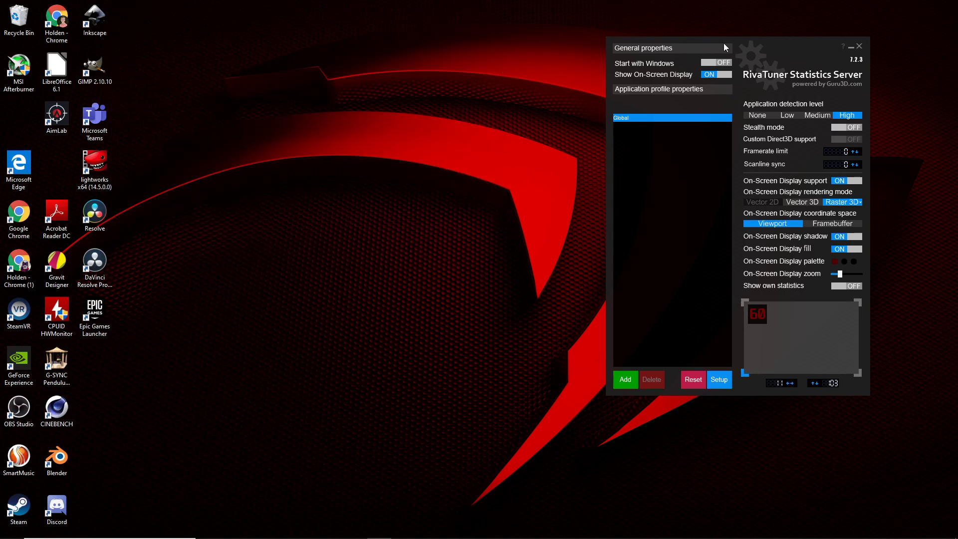
left_click_drag(732, 43, 463, 28)
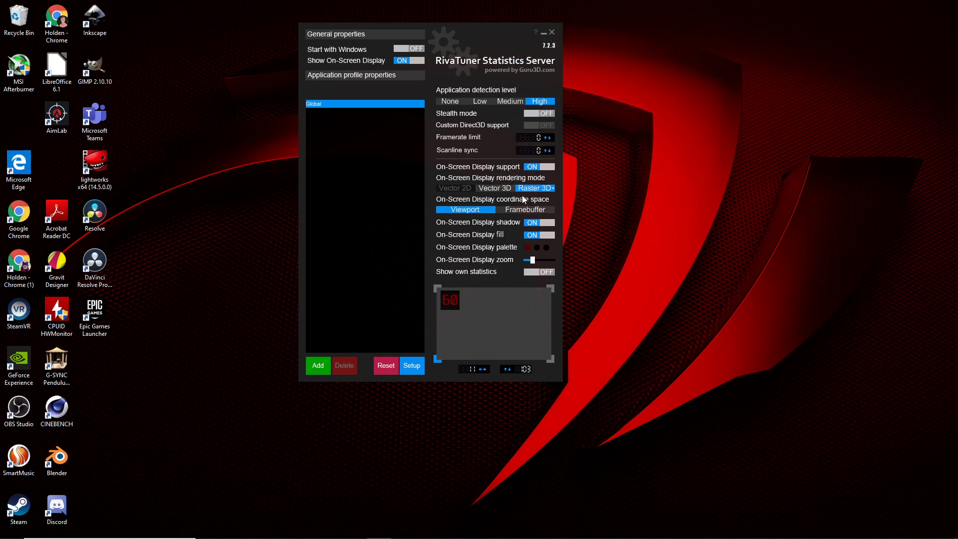
left_click(498, 187)
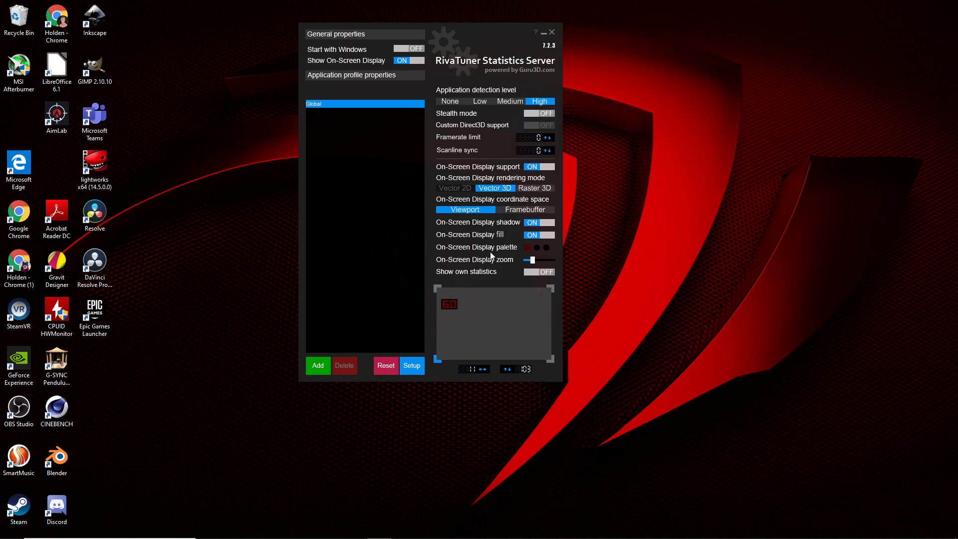
left_click(524, 188)
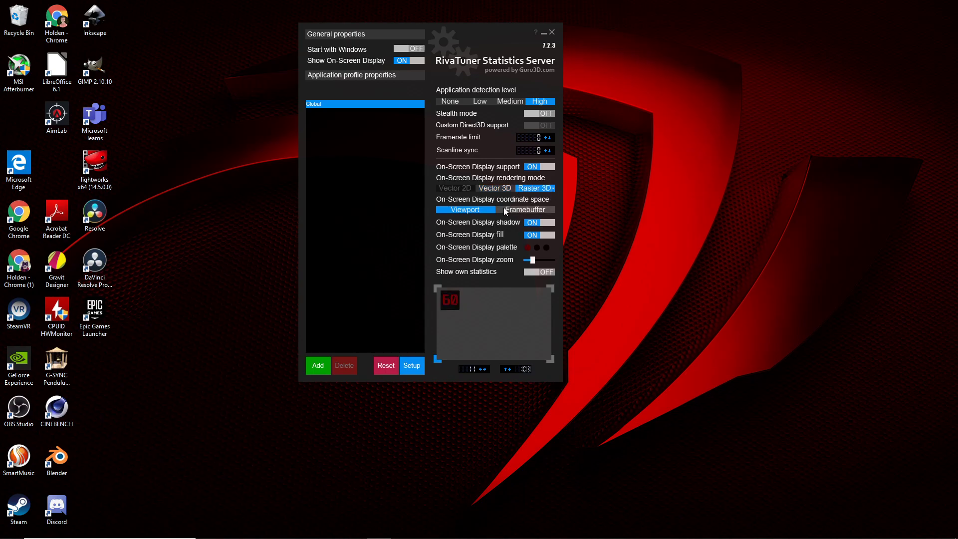
left_click(511, 210)
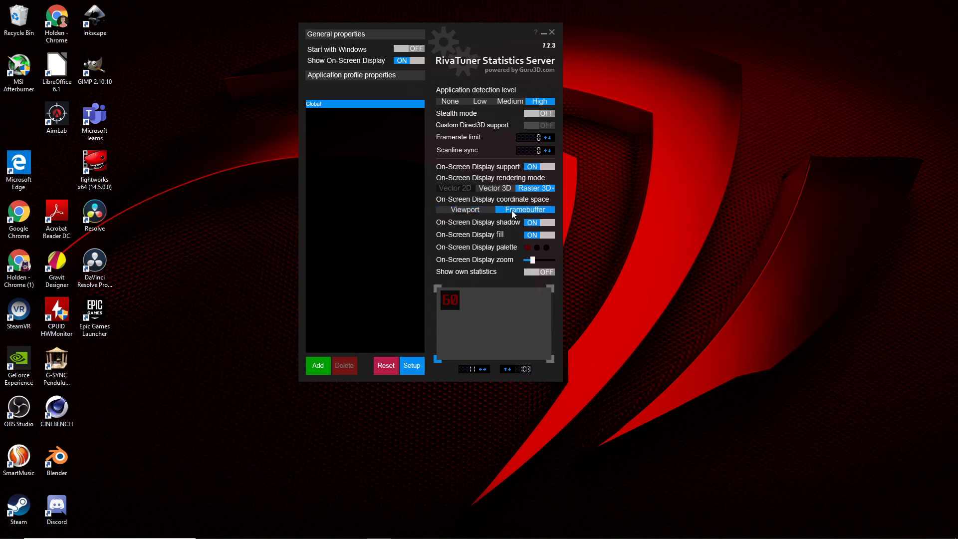
left_click(480, 210)
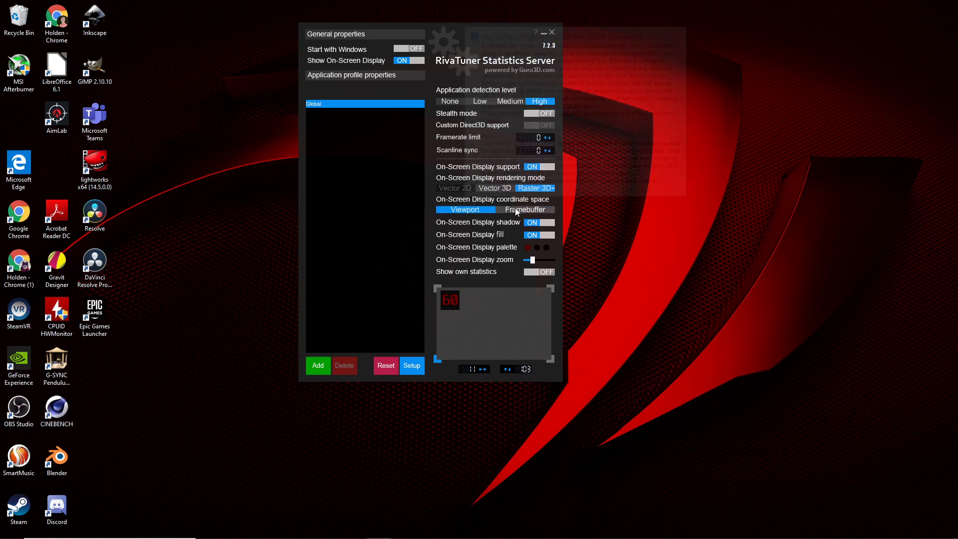
mouse_move(474, 212)
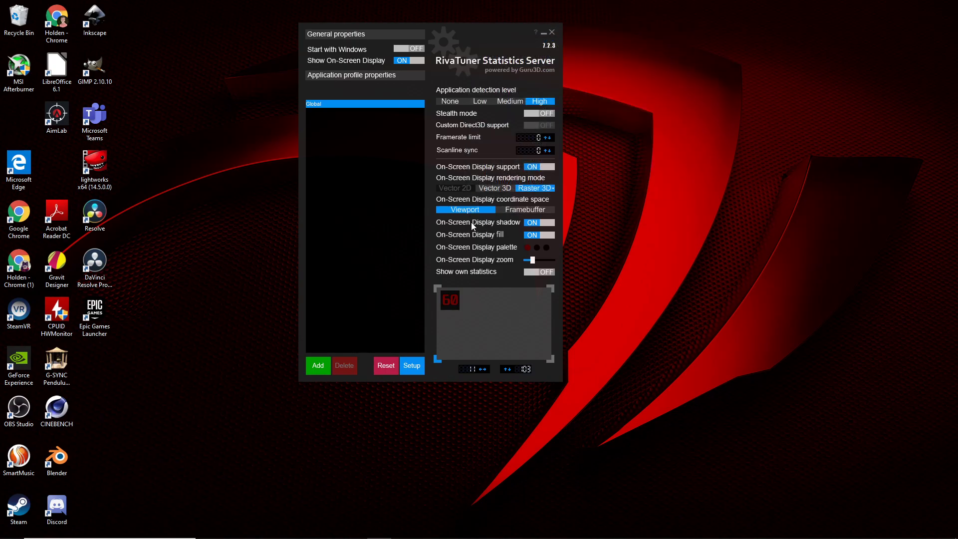
left_click(529, 221)
left_click(532, 234)
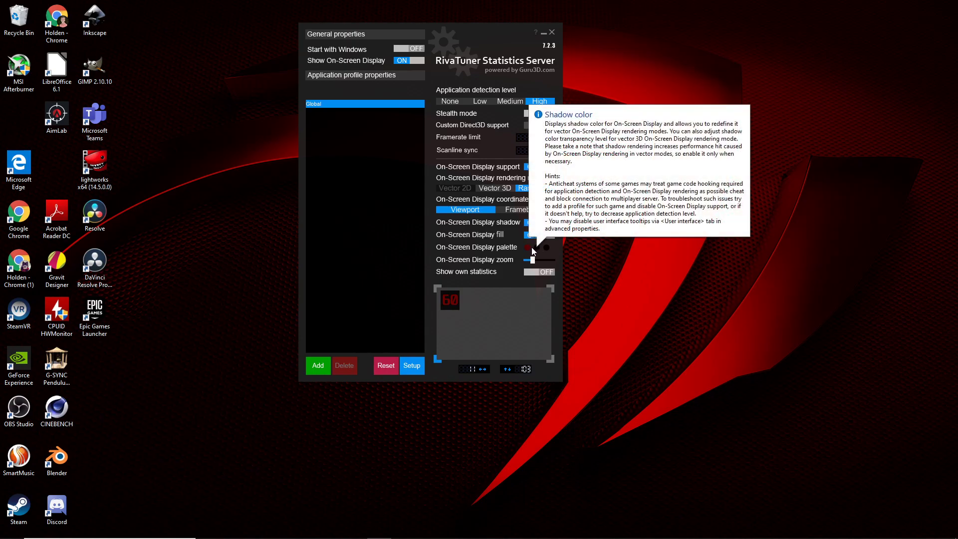
mouse_move(527, 253)
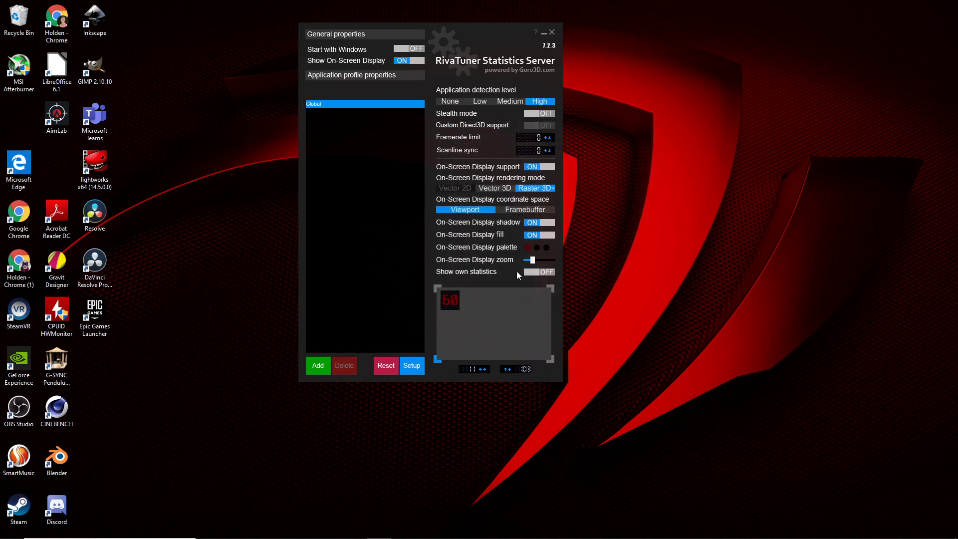
- Try a larger overlay text size and shift the OSD preview toward the top-left
mouse_move(532, 261)
left_mouse_down()
mouse_move(557, 263)
mouse_move(531, 264)
left_mouse_up()
left_click(438, 288)
left_click_drag(508, 304, 447, 303)
- Test the top-right, bottom-left and bottom-right anchors, settling the overlay on top-left
left_click(552, 287)
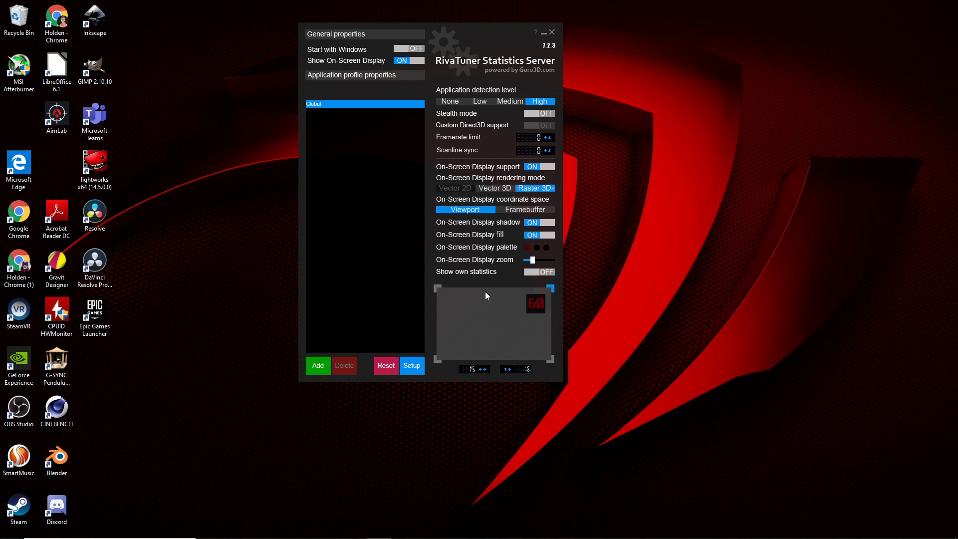
left_click(436, 287)
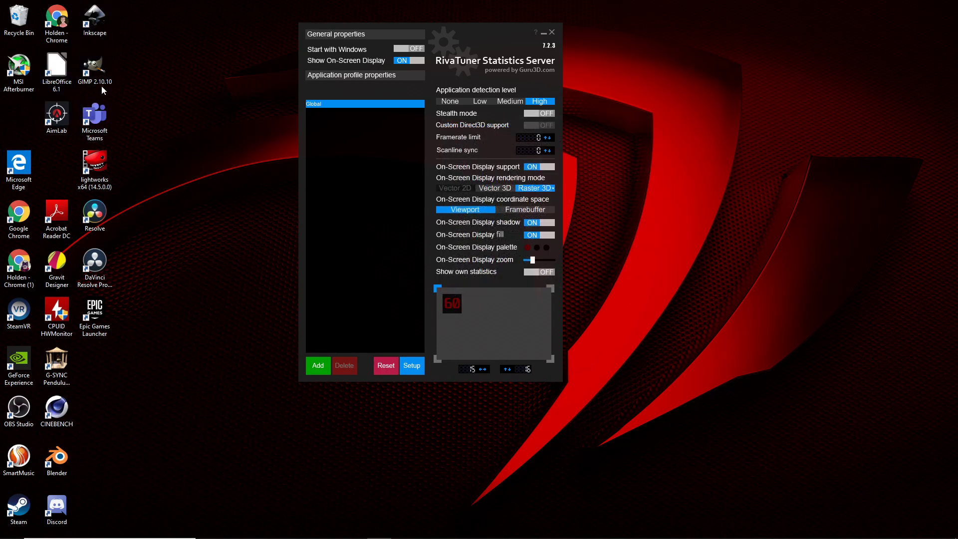
left_click(437, 359)
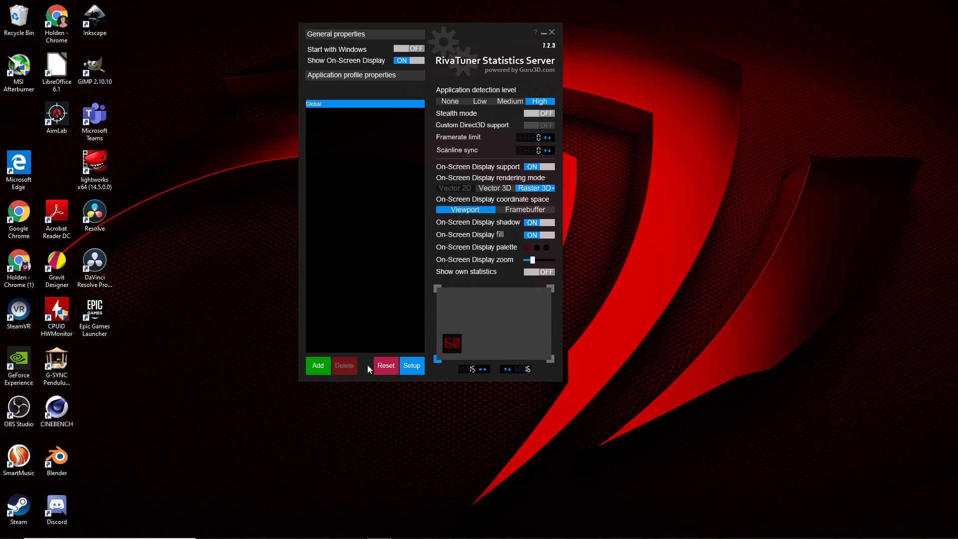
left_click(550, 286)
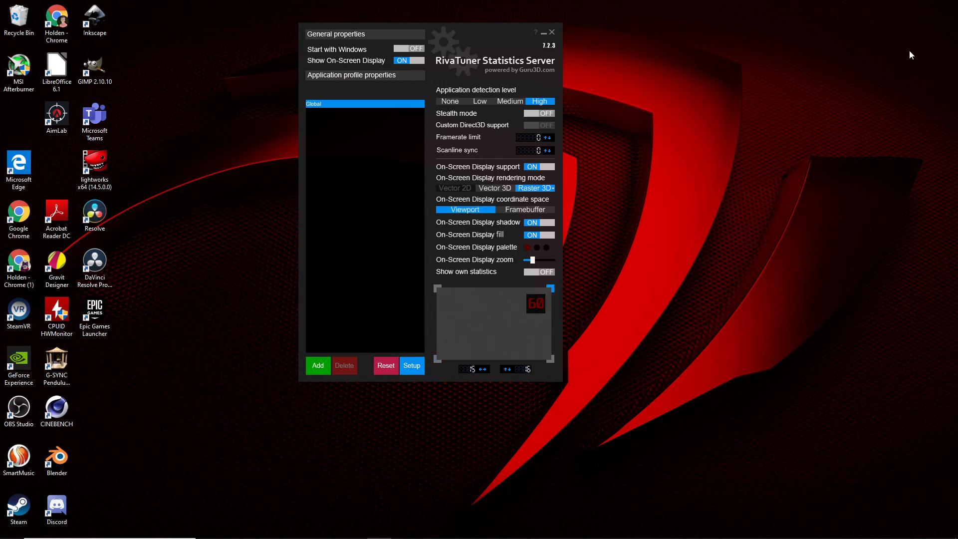
left_click(551, 359)
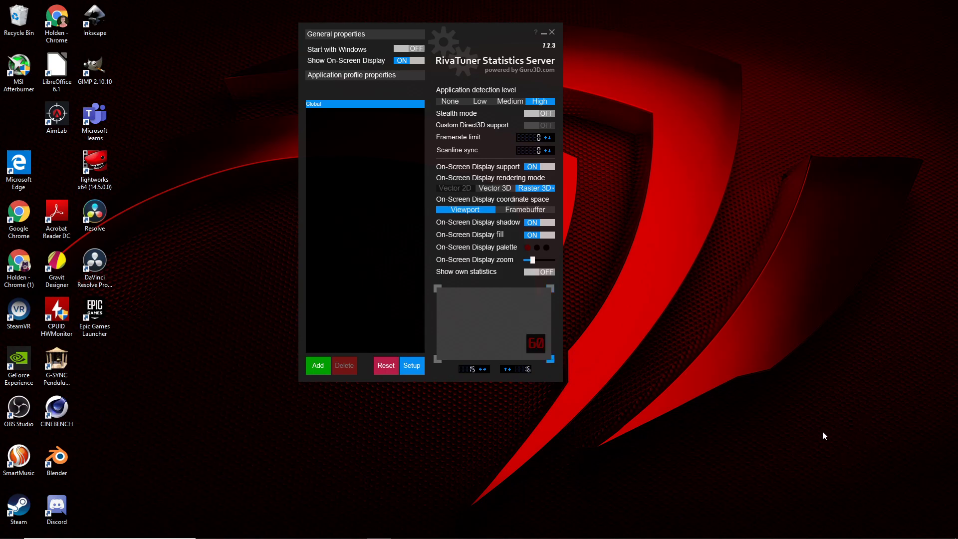
left_click(436, 287)
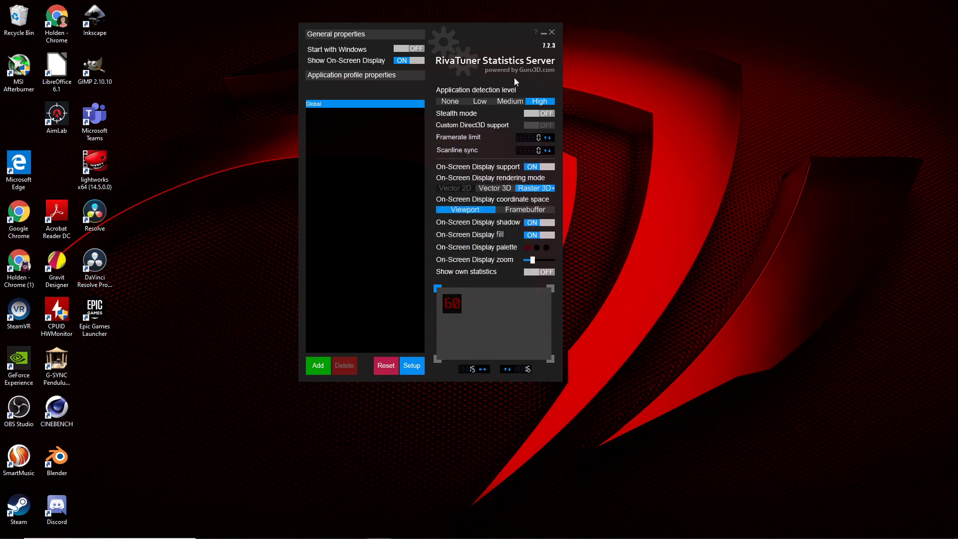
- Minimise RivaTuner, centre the G-SYNC Pendulum Demo shortcut on the desktop, and launch it
left_click(544, 33)
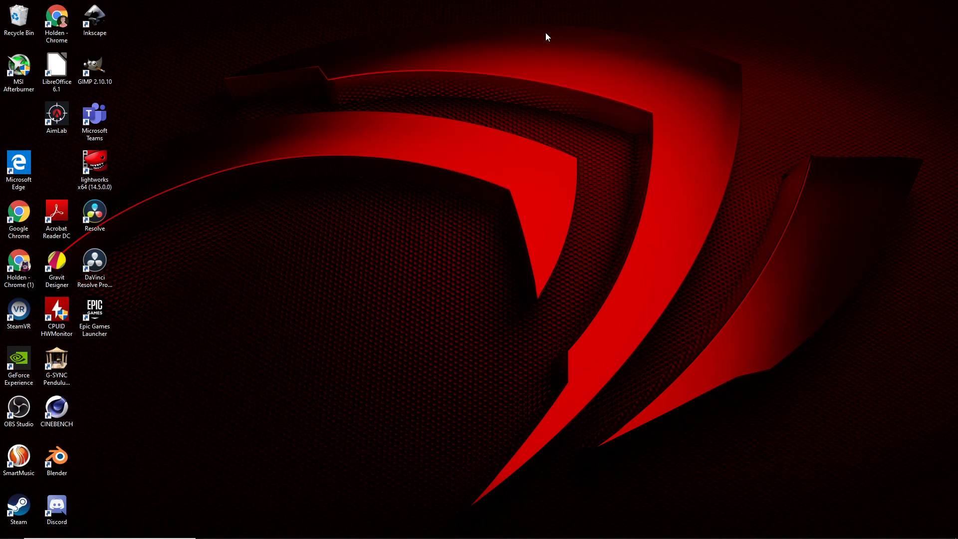
left_click_drag(47, 375, 427, 229)
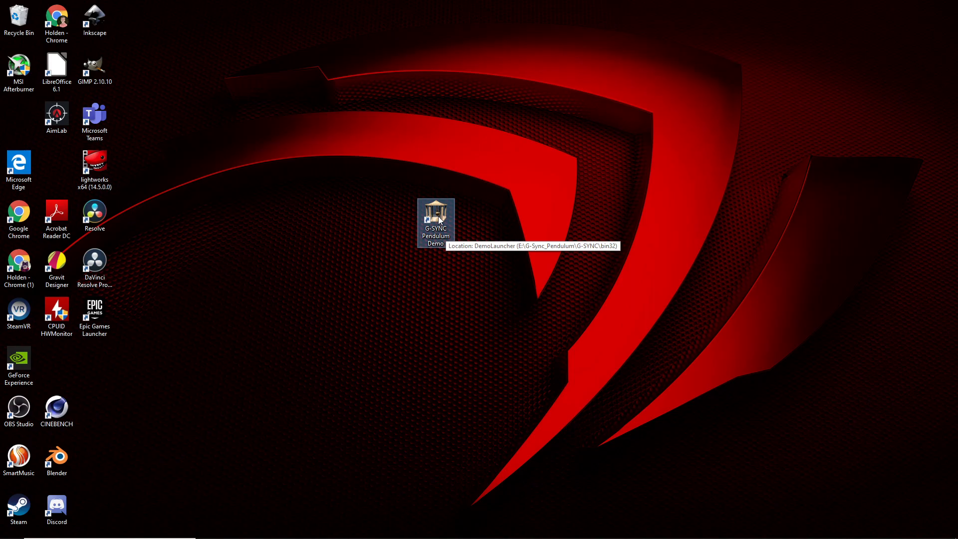
double_click(439, 220)
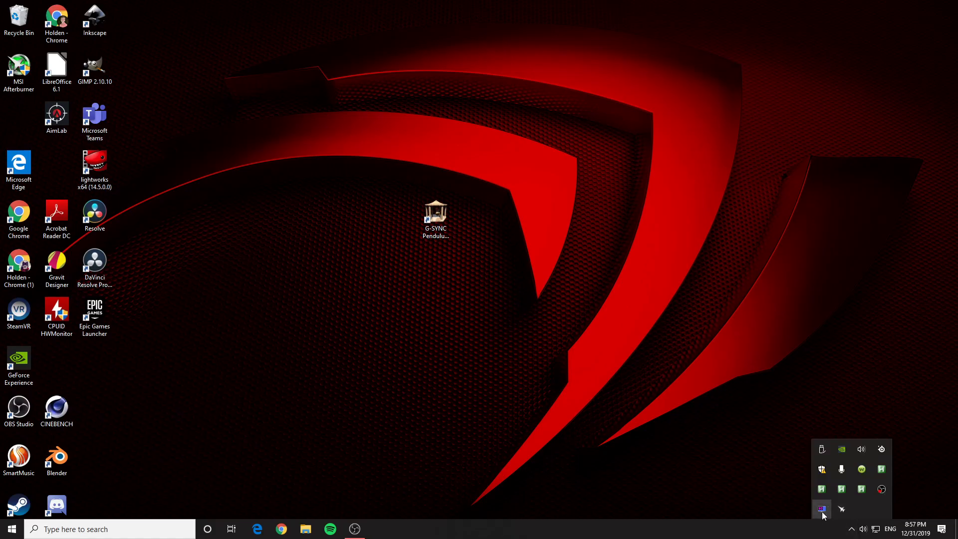
- Reopen RivaTuner from the tray and anchor the overlay to the top-right corner
left_click(822, 510)
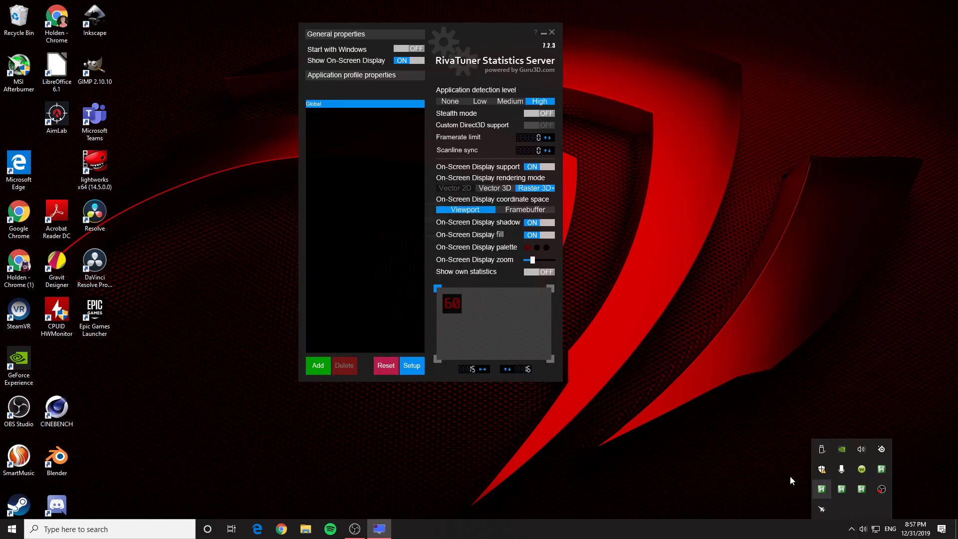
left_click(551, 288)
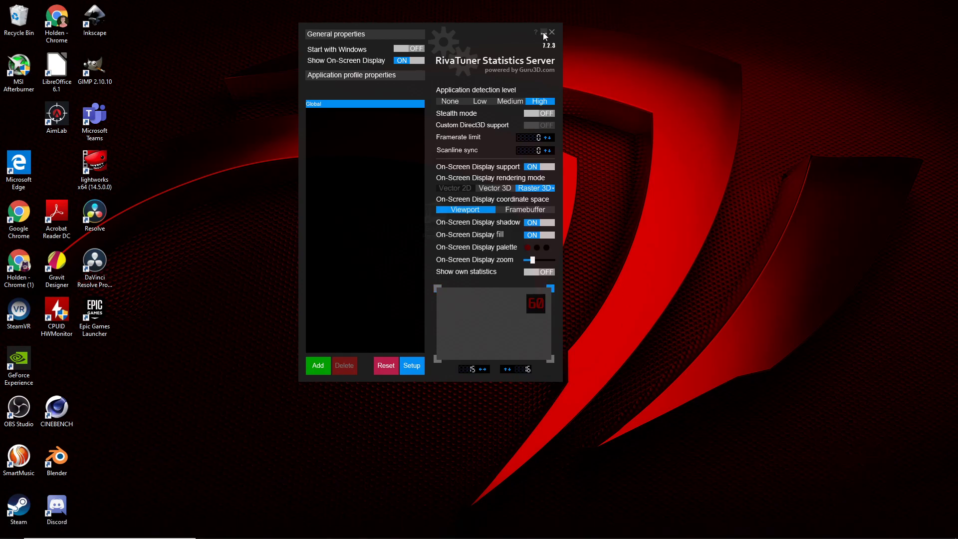